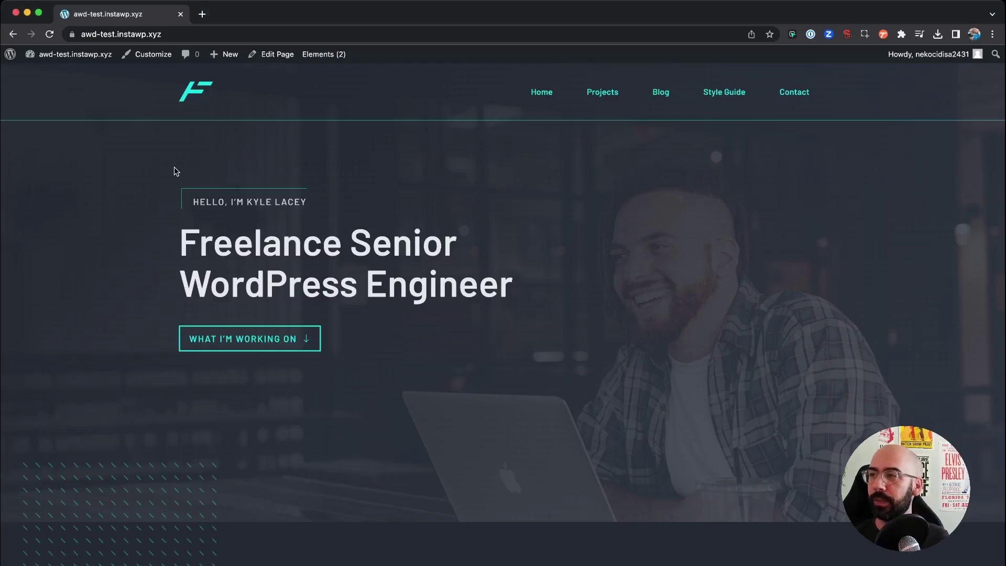
Scroll the homepage to review the 'Freelance Senior WordPress Engineer' hero and header
scroll(174, 171, "down", 1)
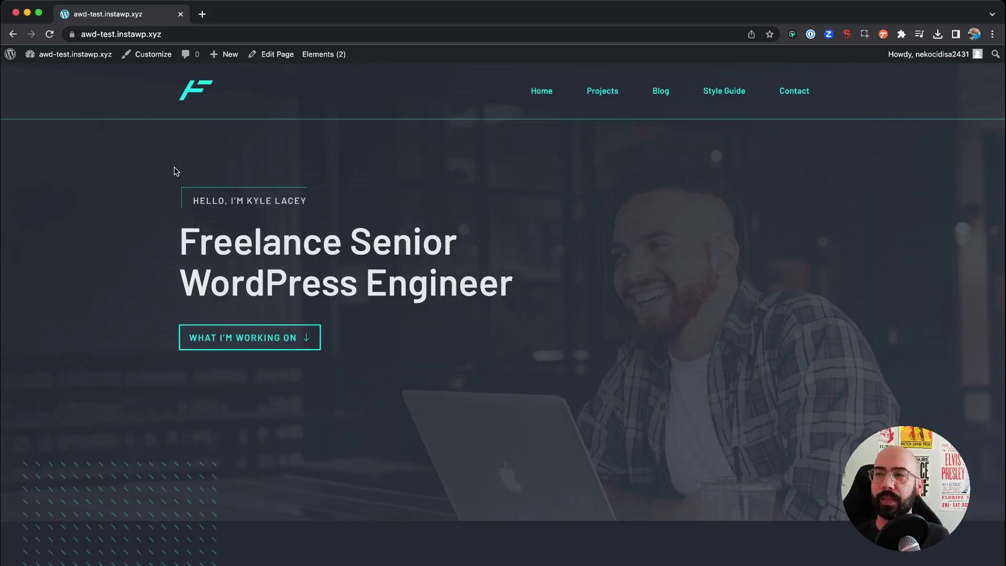
scroll(174, 171, "down", 10)
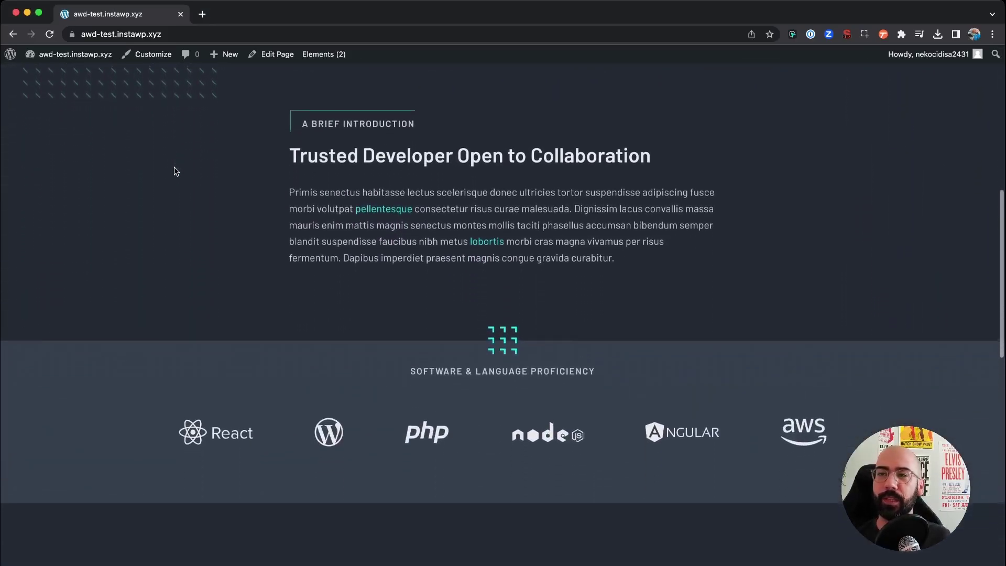
scroll(175, 167, "up", 10)
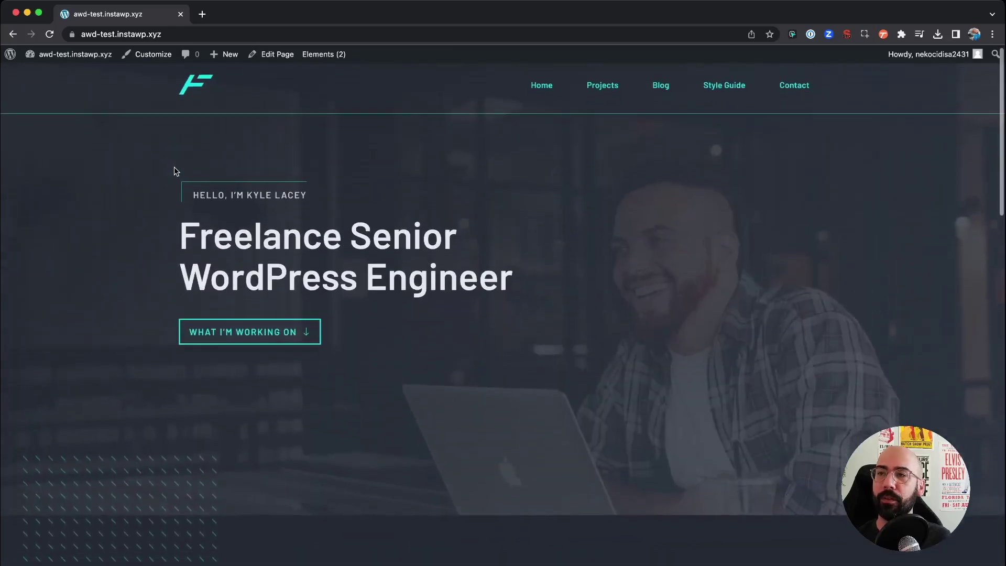
scroll(175, 171, "down", 6)
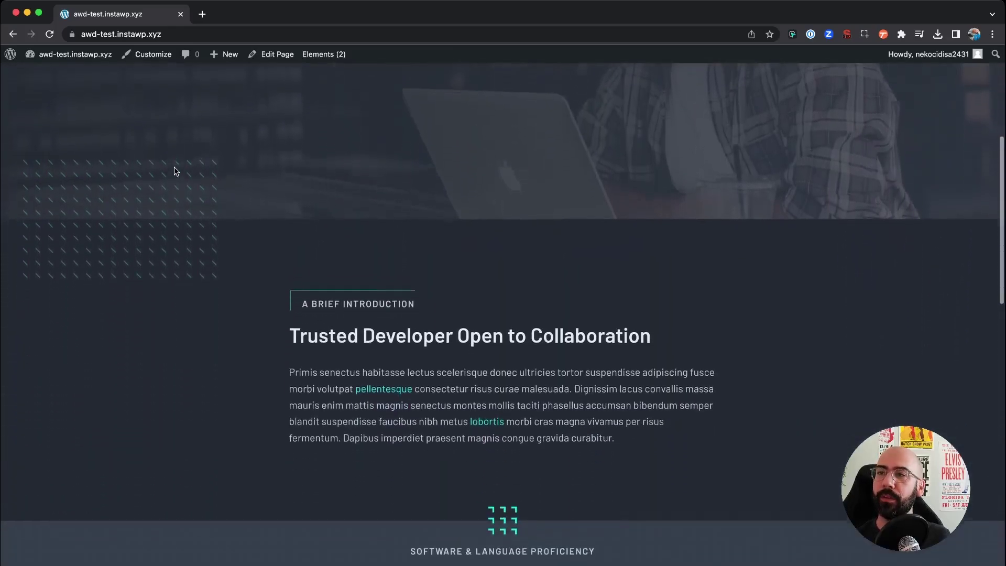
scroll(175, 171, "down", 1)
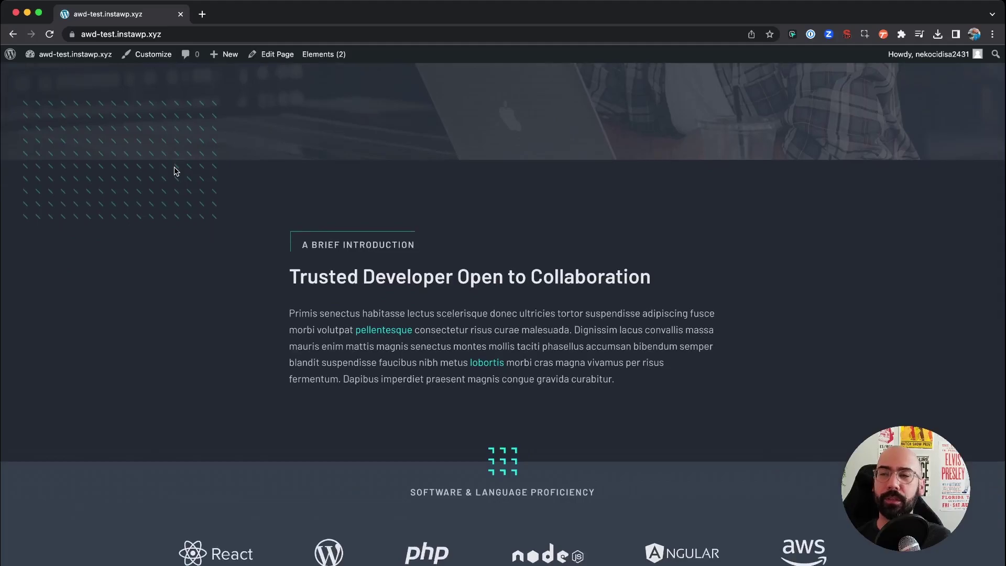
scroll(175, 171, "up", 7)
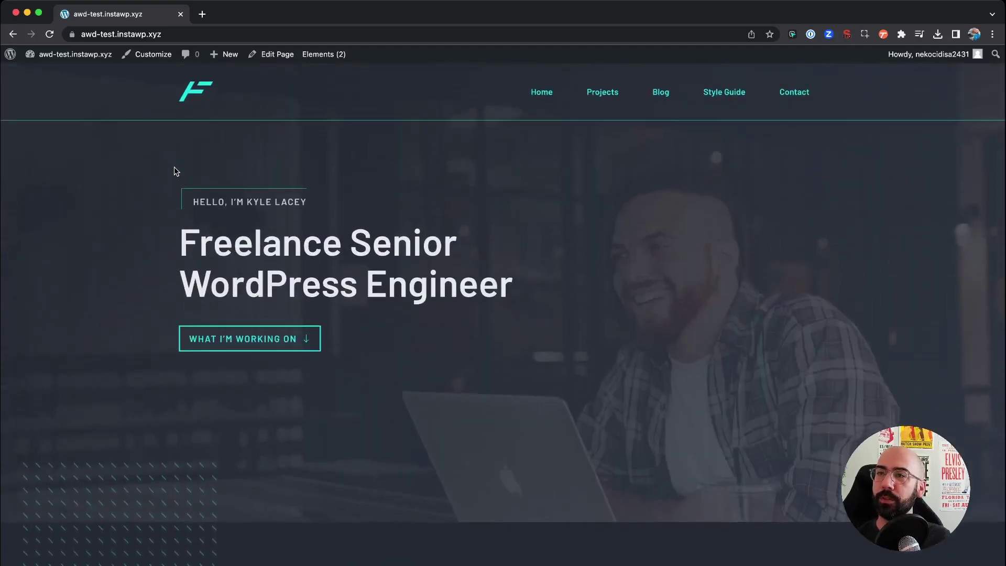
In the Customizer, set Layout > Sticky Navigation to On
left_click(152, 56)
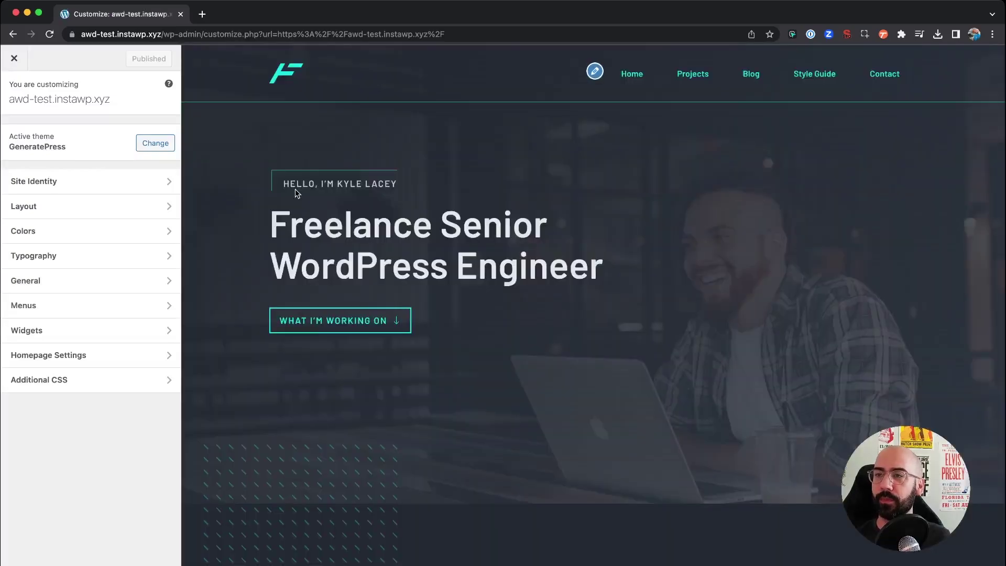
left_click(107, 209)
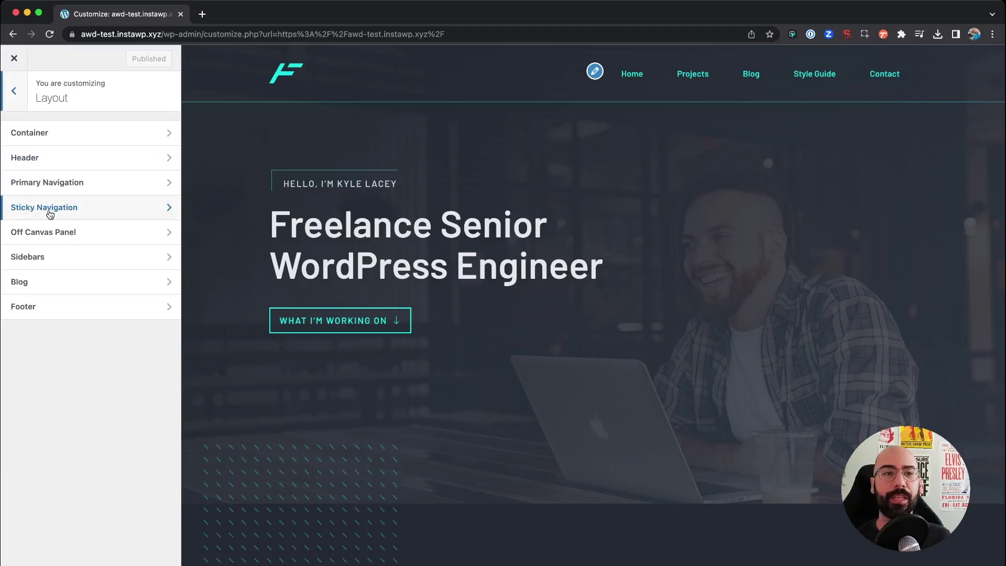
left_click(50, 209)
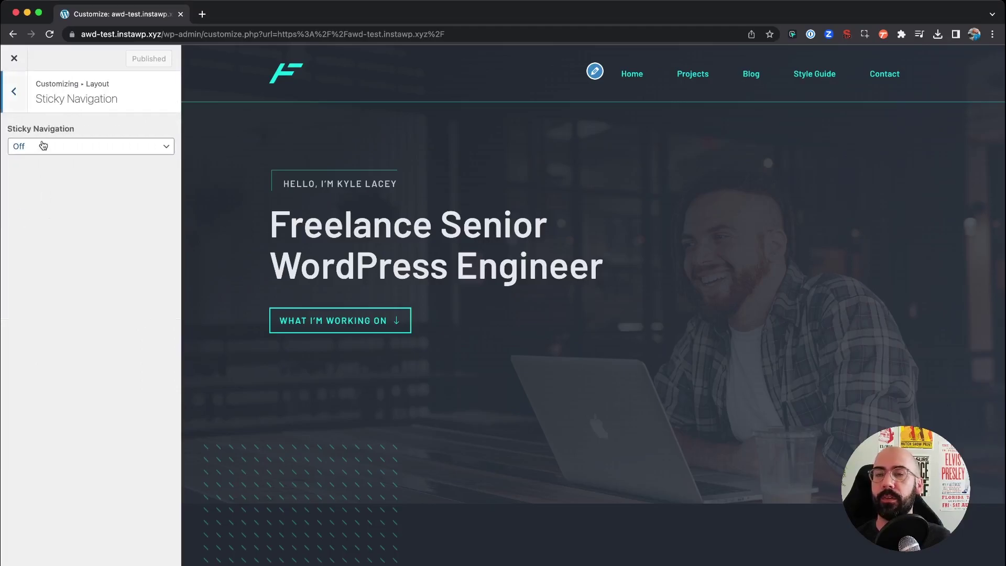
left_click(42, 144)
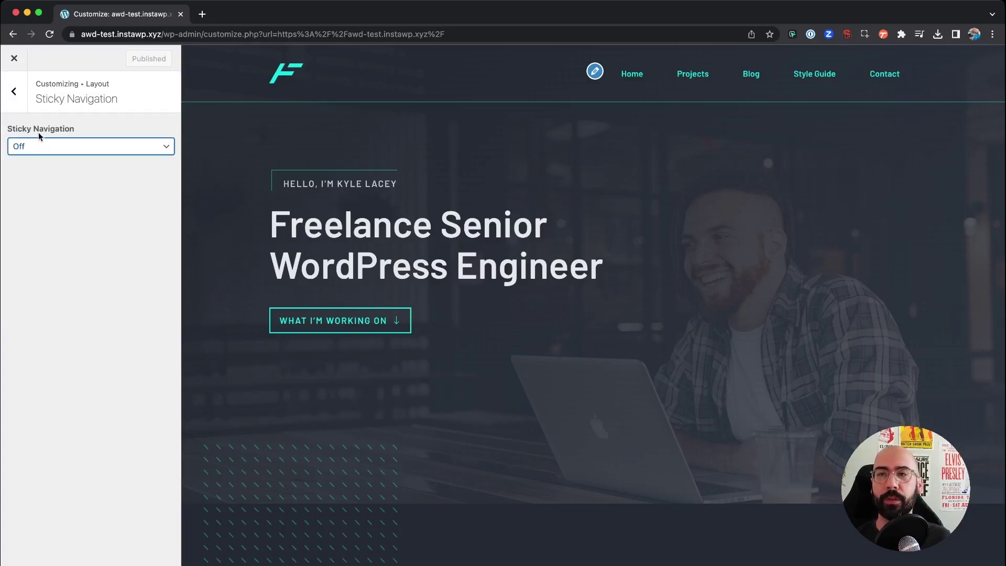
left_click(43, 152)
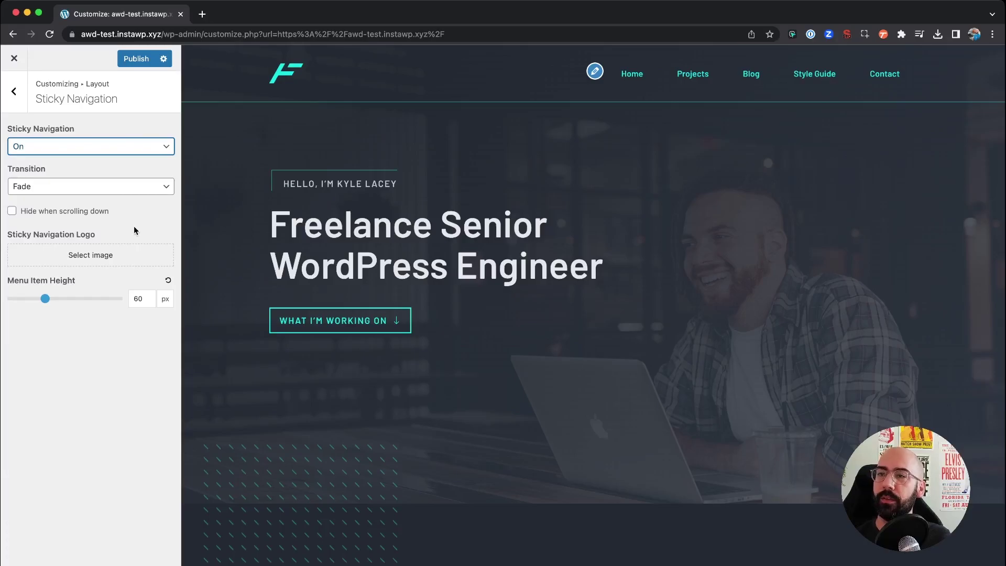
left_click(87, 187)
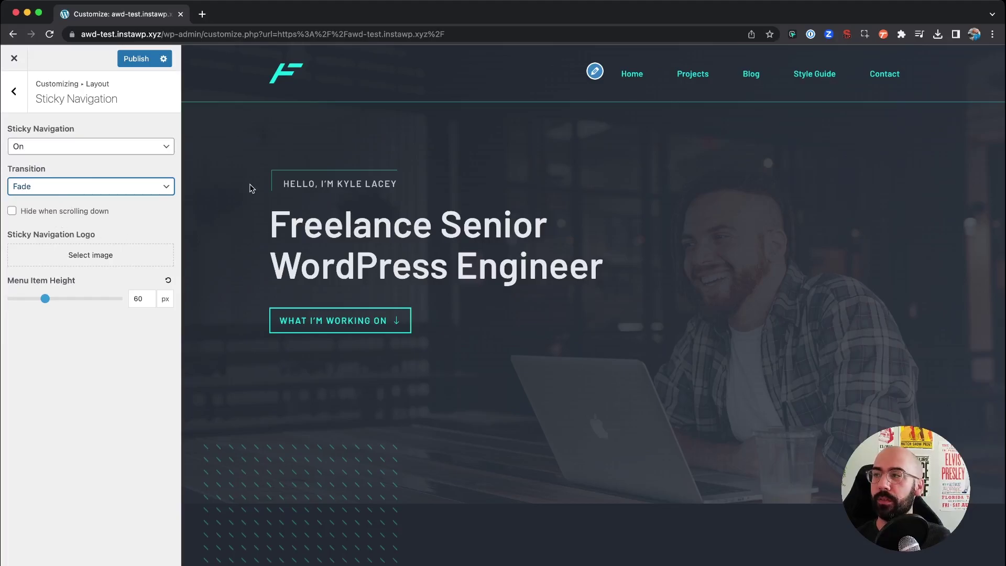
scroll(252, 188, "down", 3)
scroll(252, 189, "down", 5)
scroll(252, 189, "up", 8)
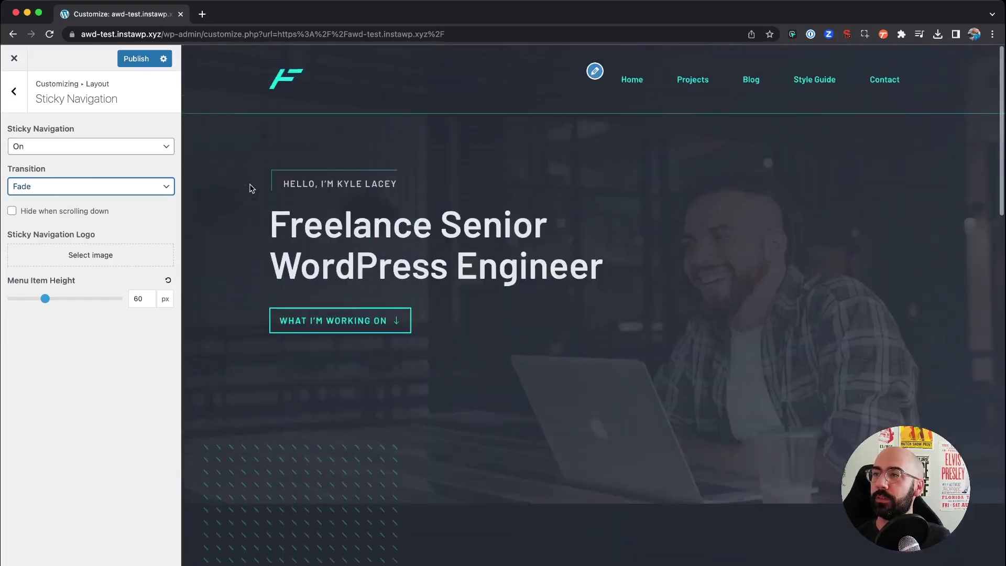
scroll(251, 188, "down", 10)
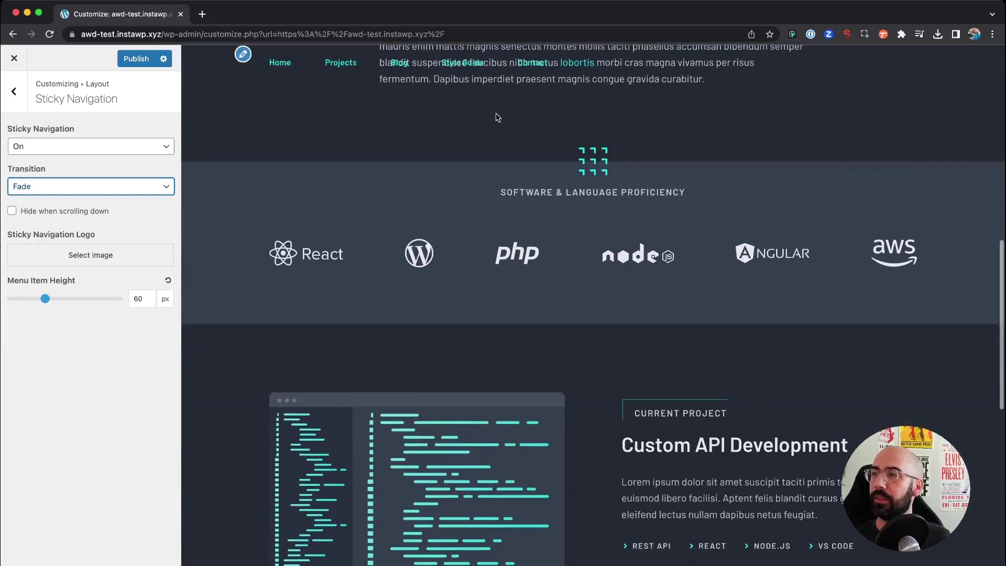
scroll(494, 117, "up", 4)
scroll(494, 117, "down", 1)
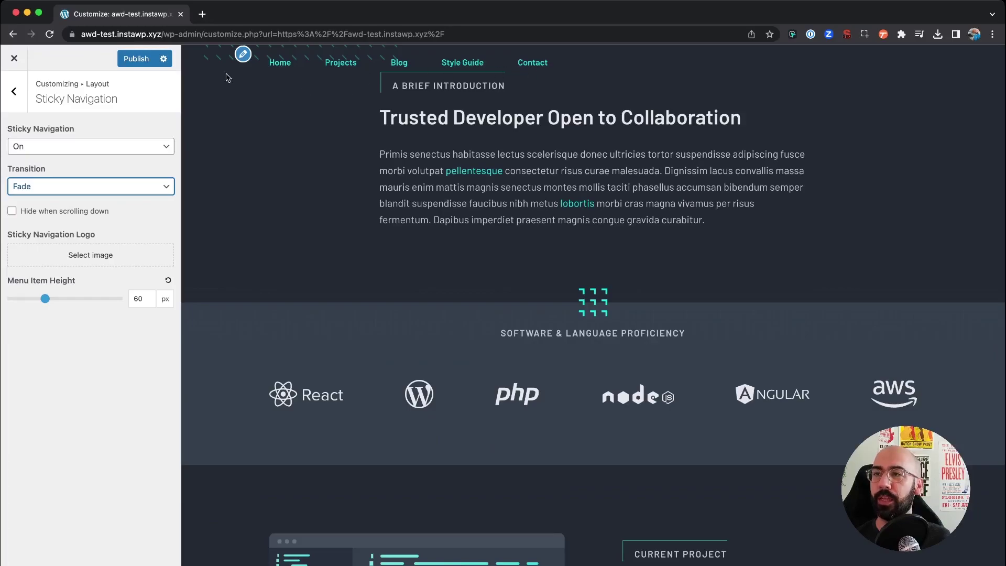
scroll(540, 165, "down", 6)
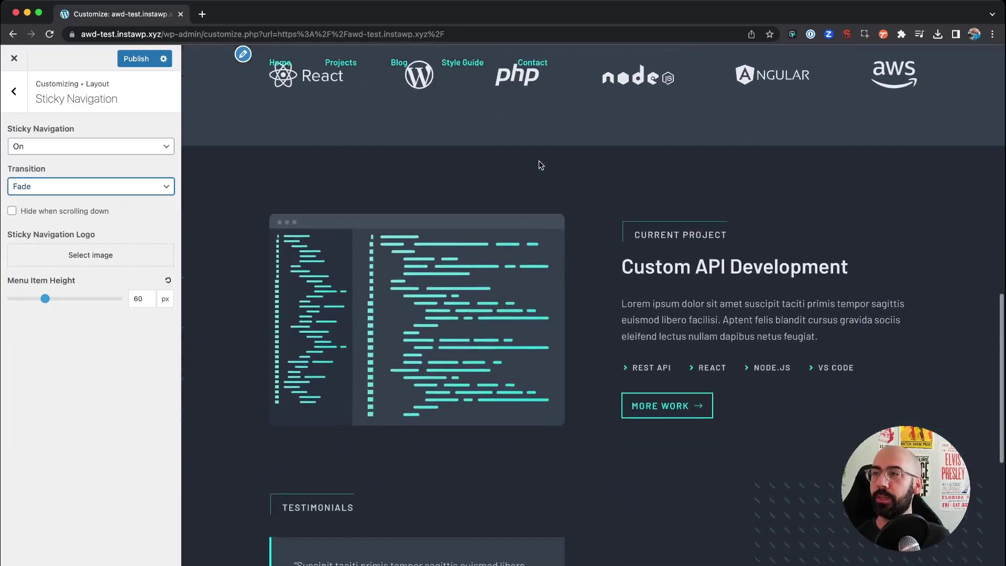
scroll(540, 165, "up", 11)
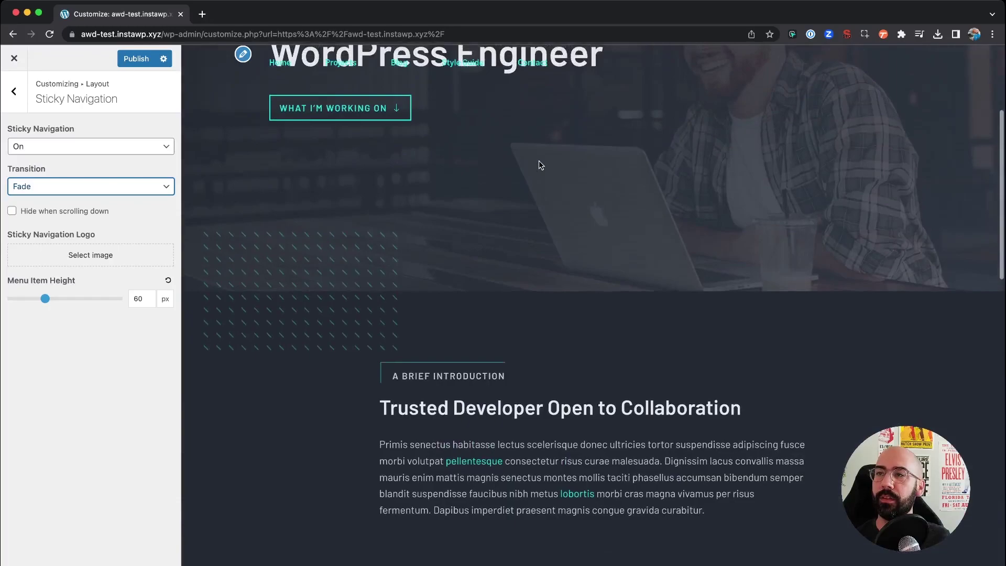
scroll(540, 165, "up", 4)
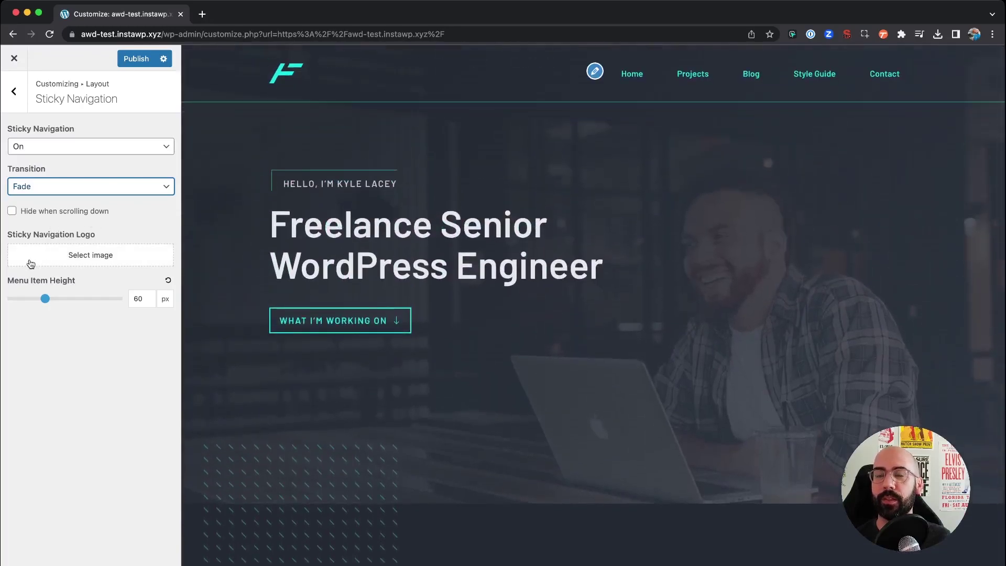
Choose the F logo image from the media library as the Sticky Navigation Logo
left_click(30, 263)
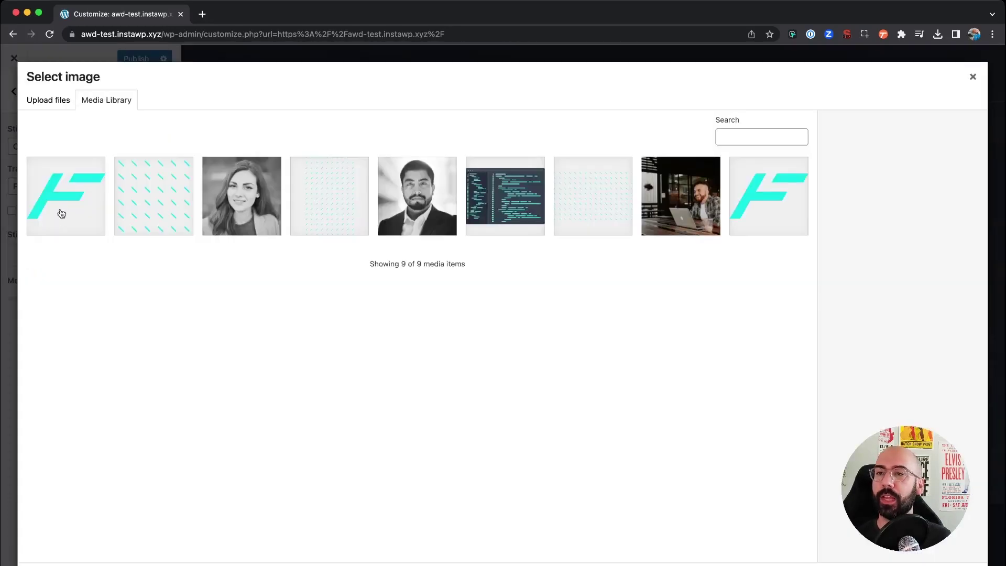
left_click(61, 213)
left_click(943, 557)
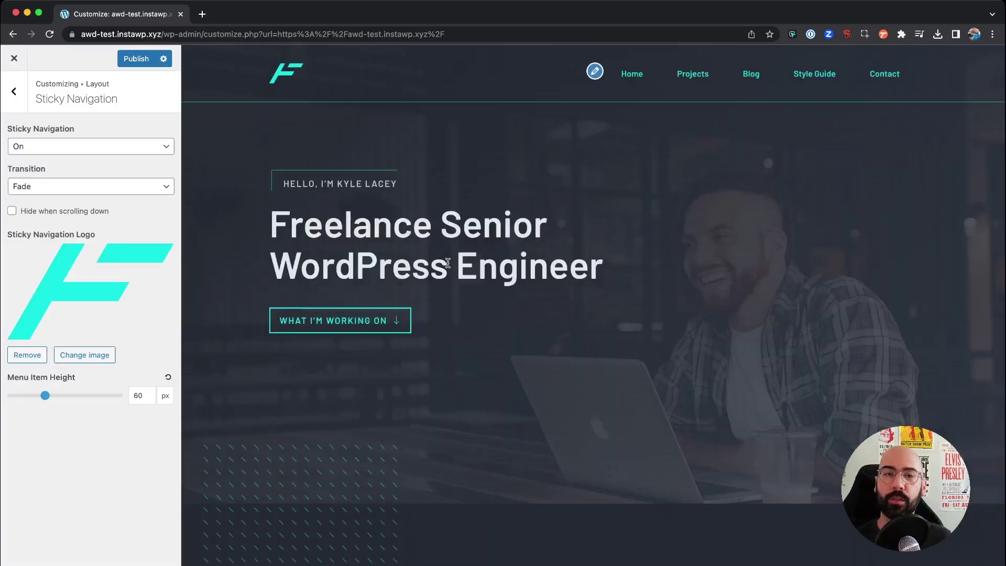
scroll(448, 263, "down", 8)
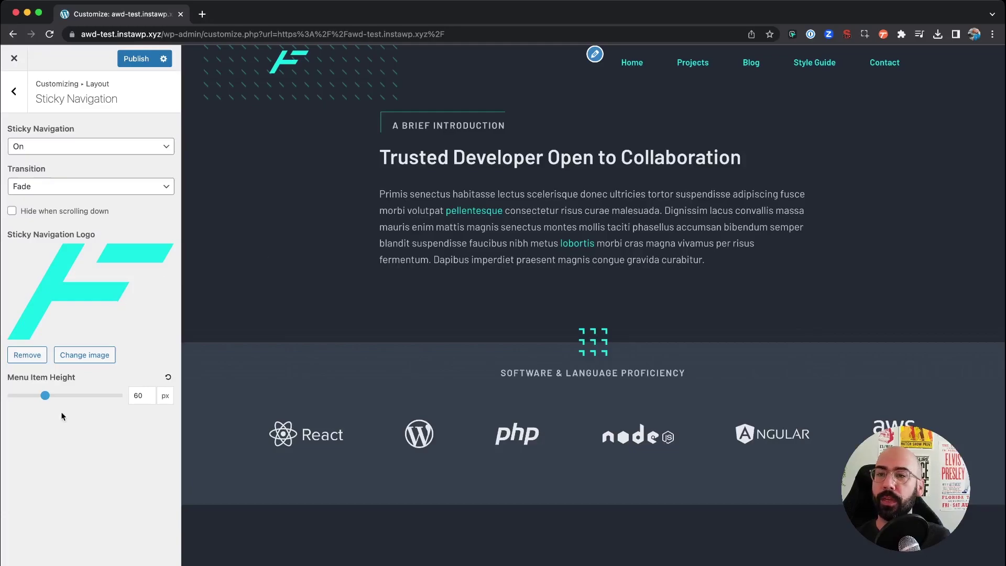
scroll(302, 209, "down", 3)
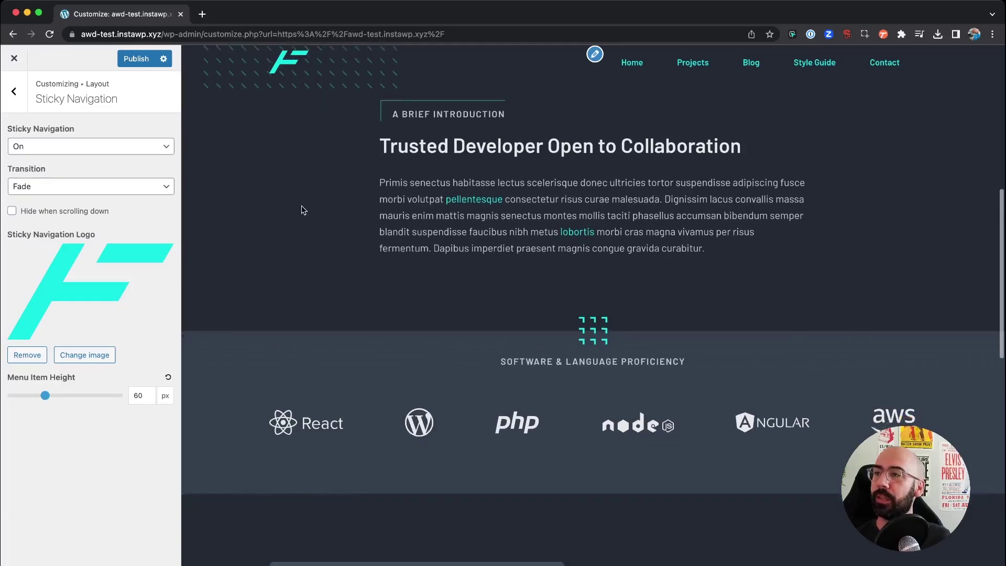
scroll(302, 209, "up", 2)
scroll(301, 206, "up", 2)
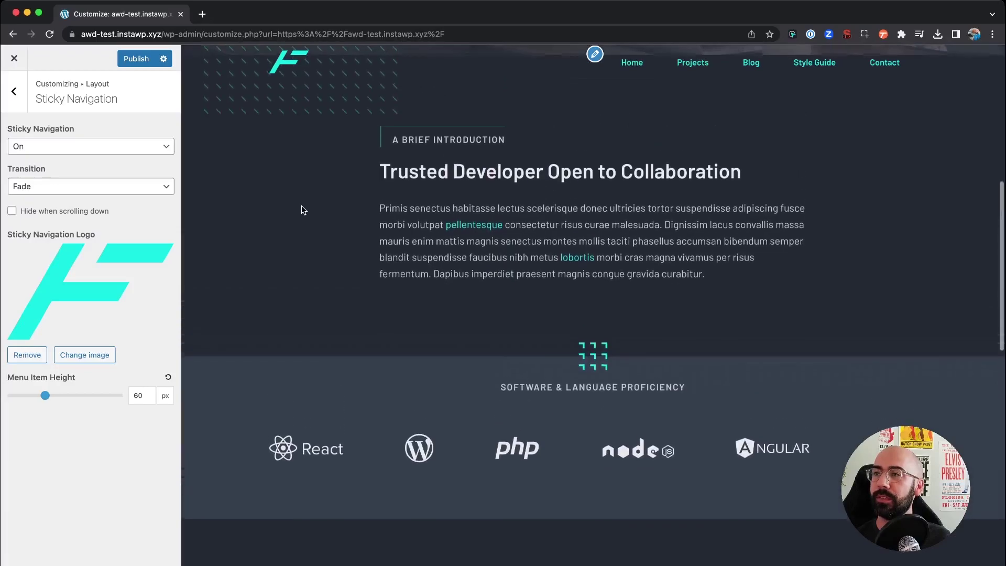
scroll(302, 206, "down", 1)
Lower the sticky Menu Item Height slider to 45 px
mouse_move(48, 395)
left_mouse_down()
mouse_move(80, 396)
mouse_move(40, 399)
left_mouse_up()
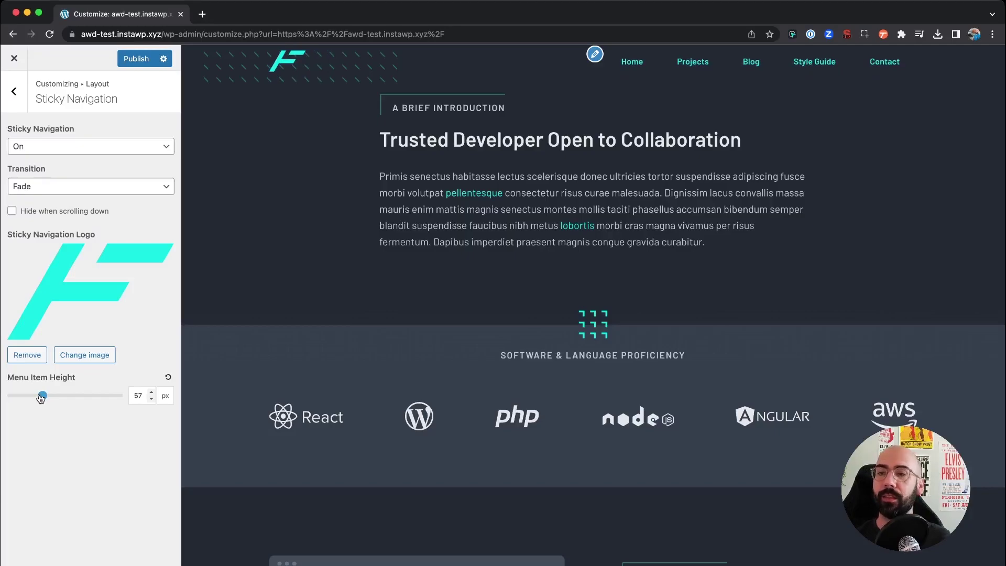
left_click_drag(40, 397, 32, 397)
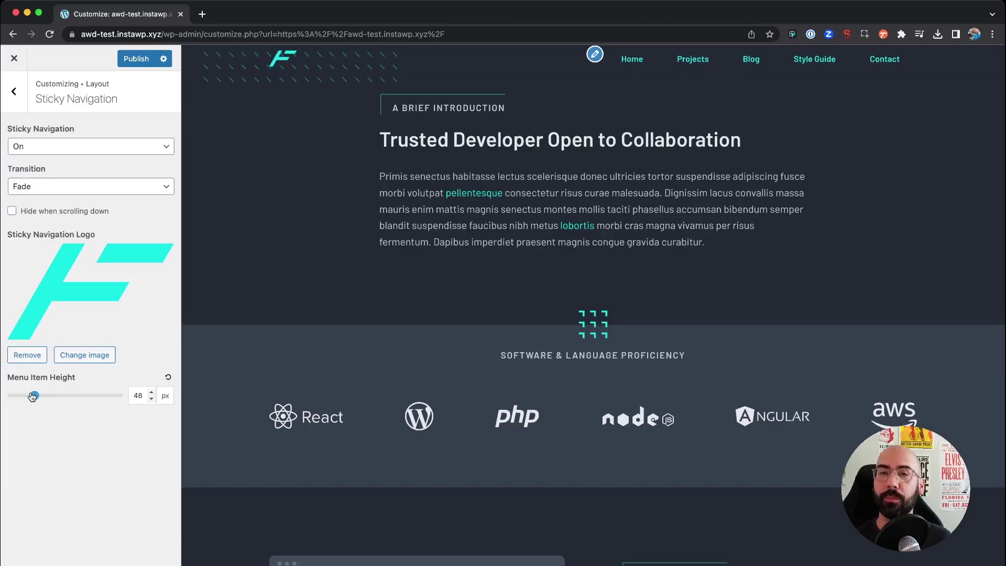
left_click_drag(32, 397, 29, 396)
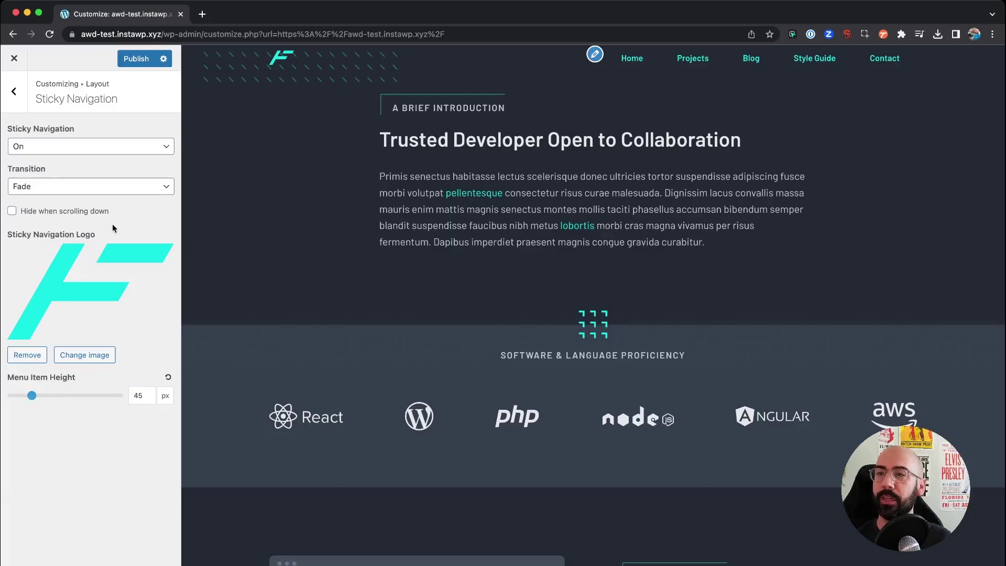
Publish the sticky navigation changes and check them in the preview
left_click(138, 58)
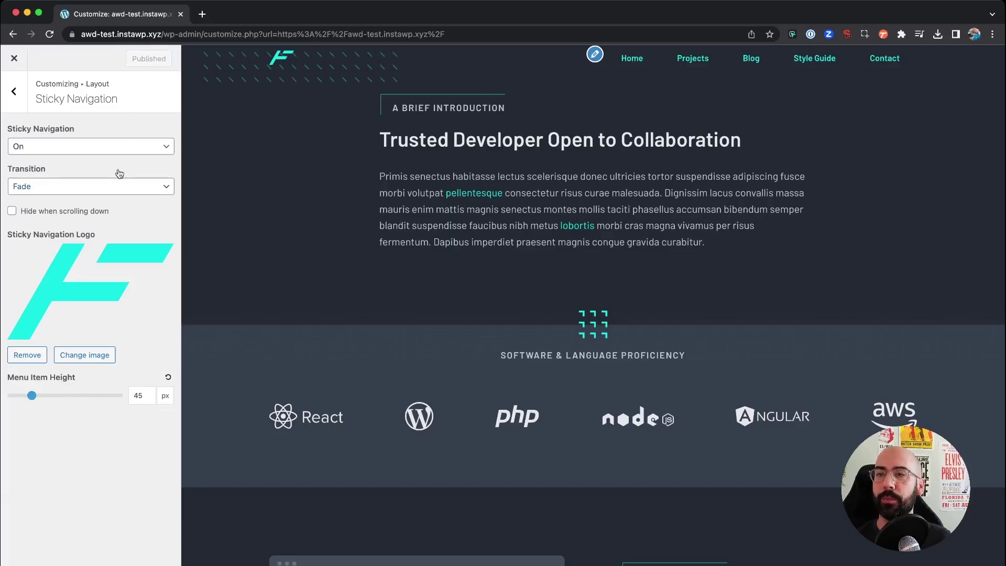
scroll(348, 192, "down", 7)
scroll(348, 192, "up", 15)
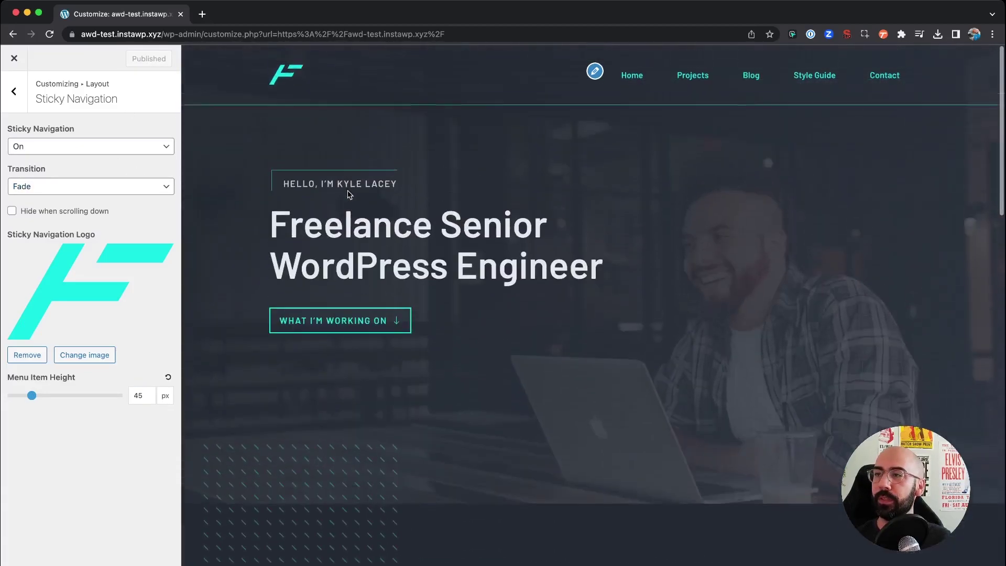
scroll(349, 195, "down", 9)
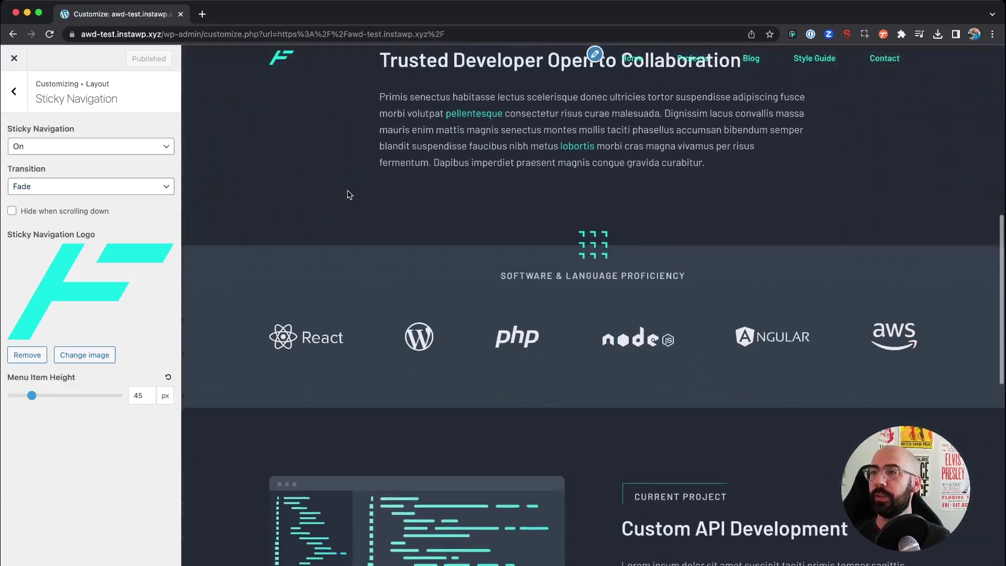
scroll(350, 195, "down", 1)
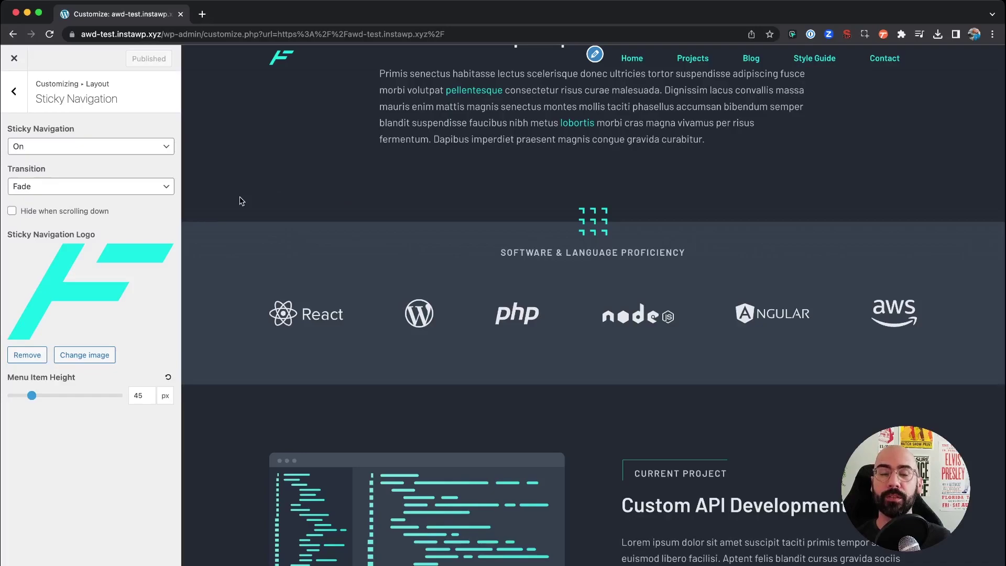
Return to the top-level sections and expand Colors > Primary Navigation
left_click(13, 91)
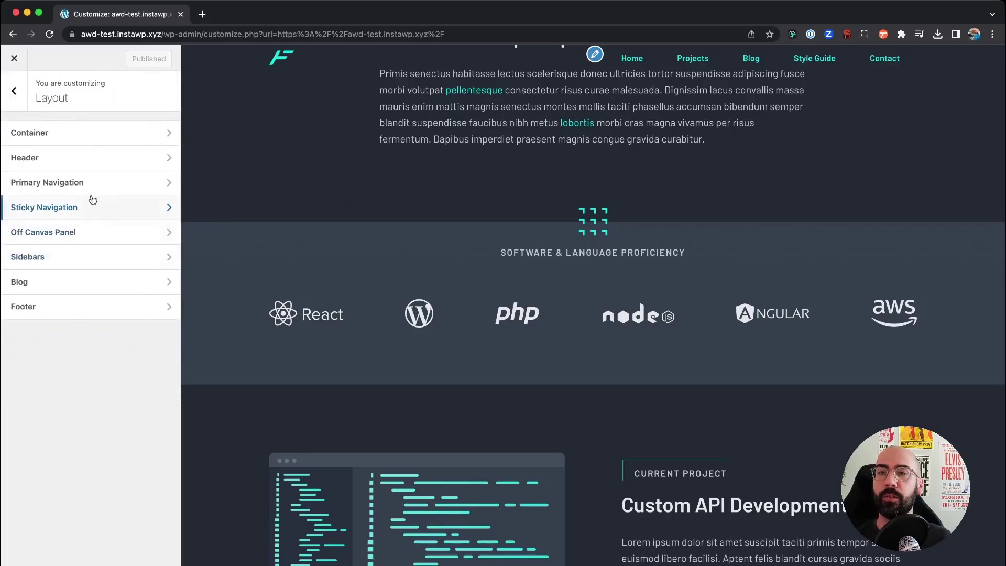
left_click(13, 91)
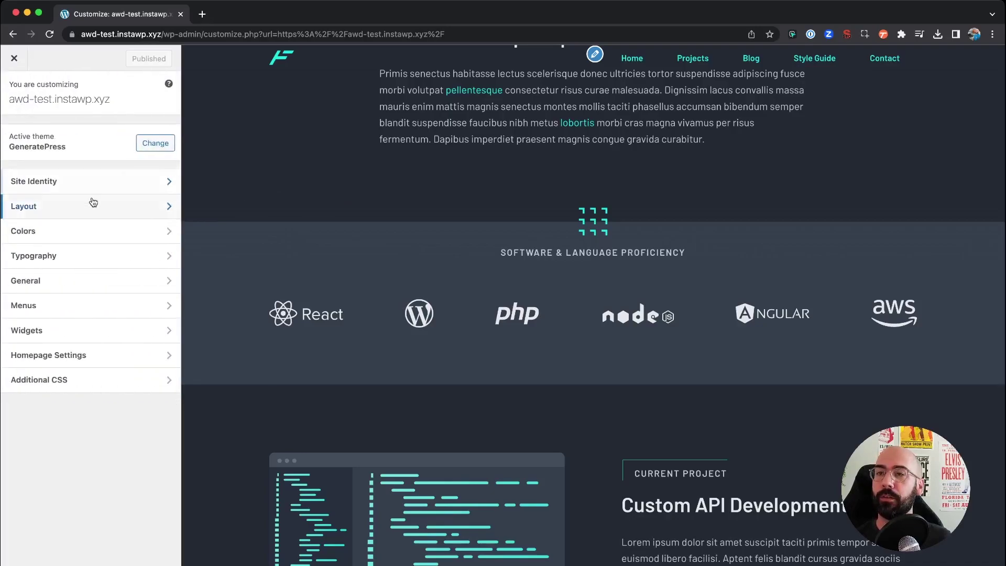
left_click(84, 231)
left_click(164, 248)
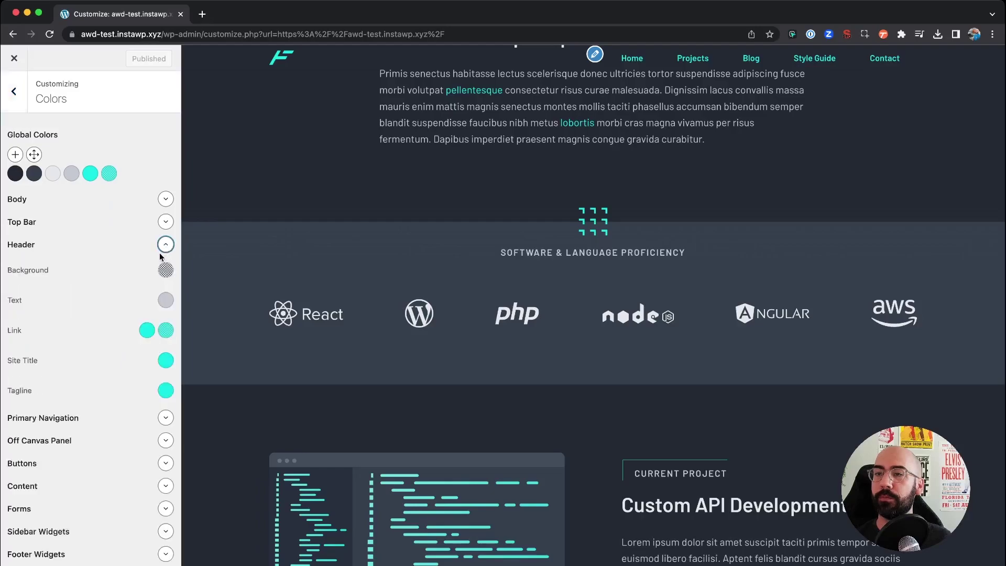
left_click(165, 246)
left_click(166, 267)
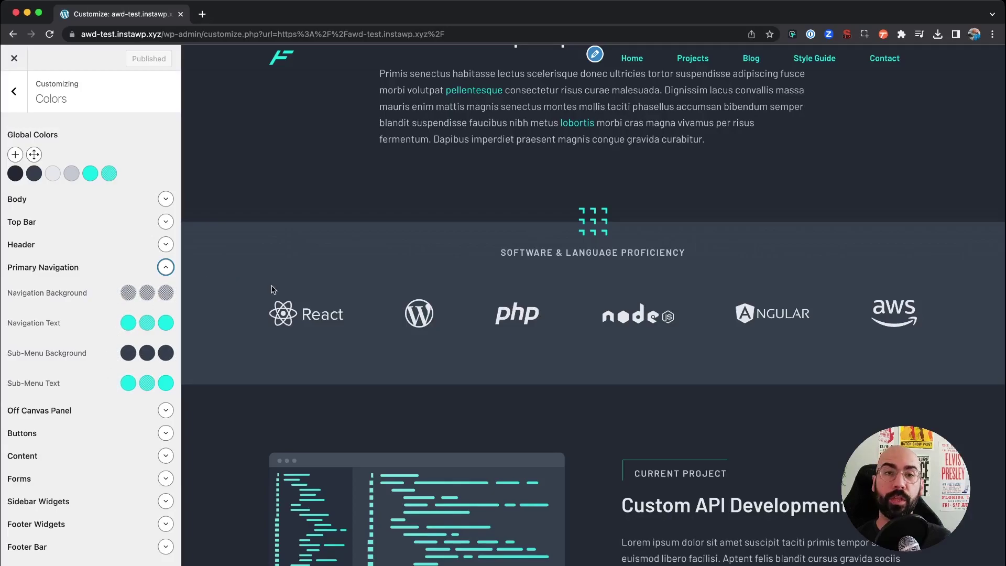
Review the primary navigation colours, then go back to the main section list
scroll(271, 290, "up", 15)
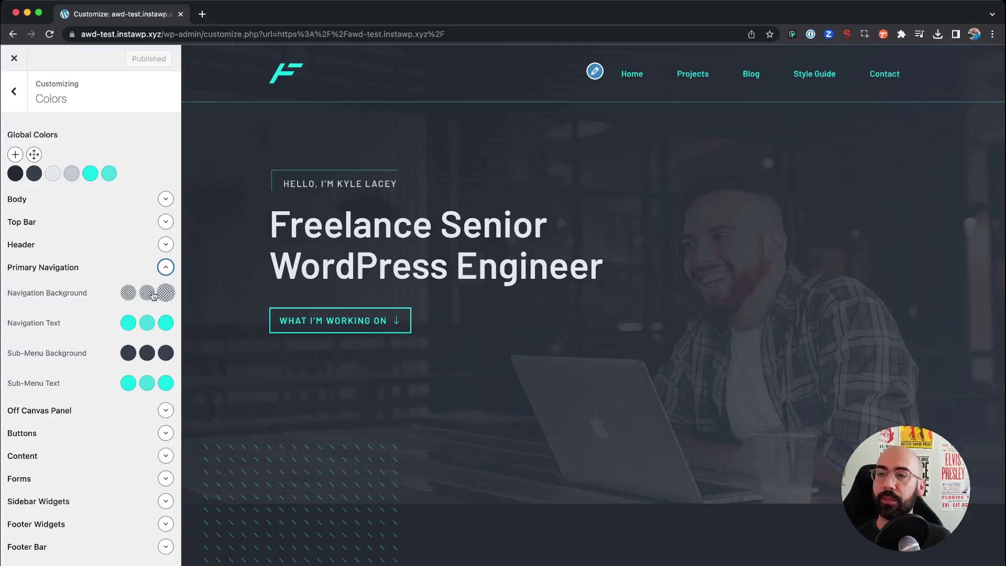
scroll(331, 200, "down", 10)
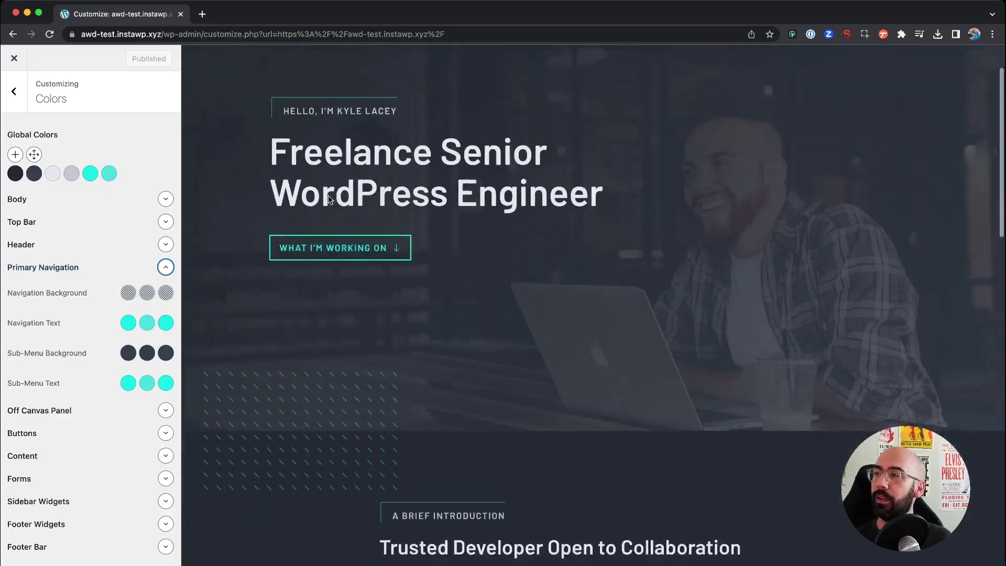
scroll(330, 199, "up", 5)
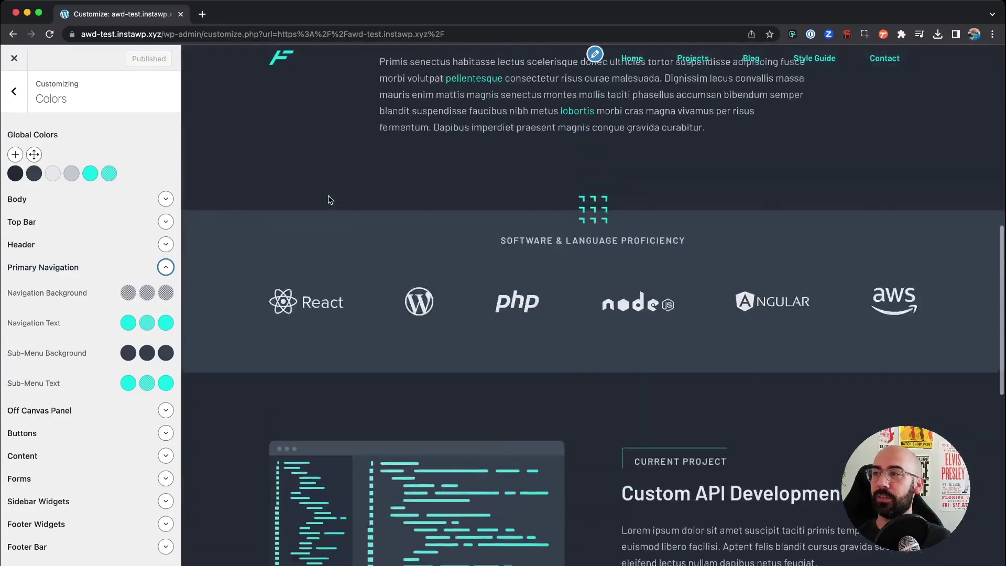
scroll(330, 200, "down", 3)
scroll(330, 199, "up", 2)
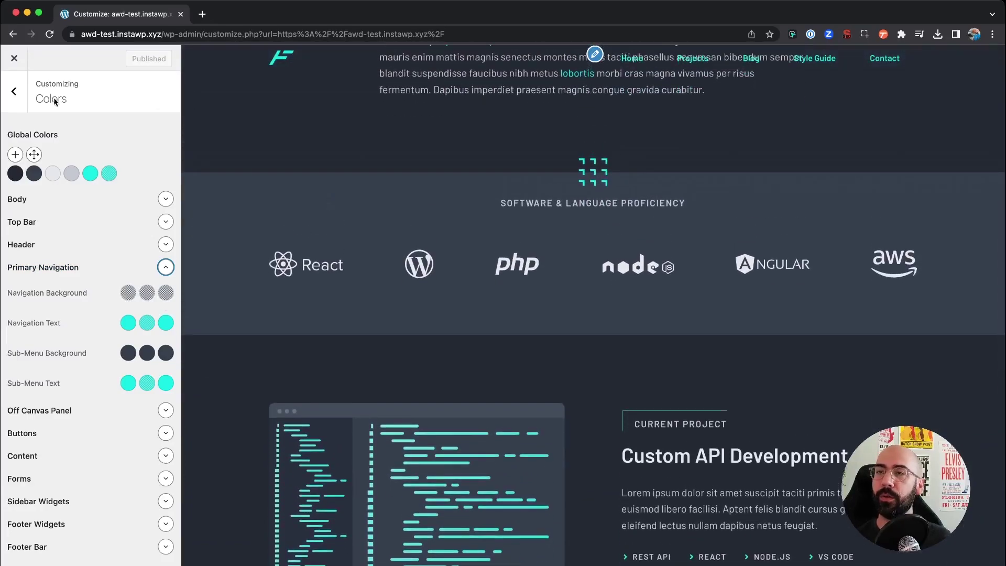
left_click(14, 91)
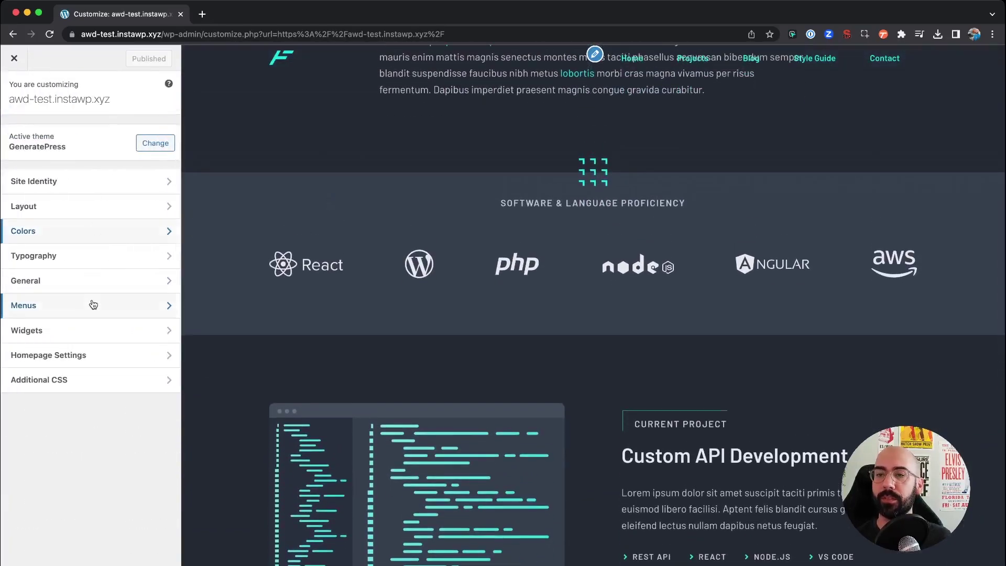
Append .main-navigation.navigation-clone {background-color:#808080;} below the existing Additional CSS
left_click(92, 380)
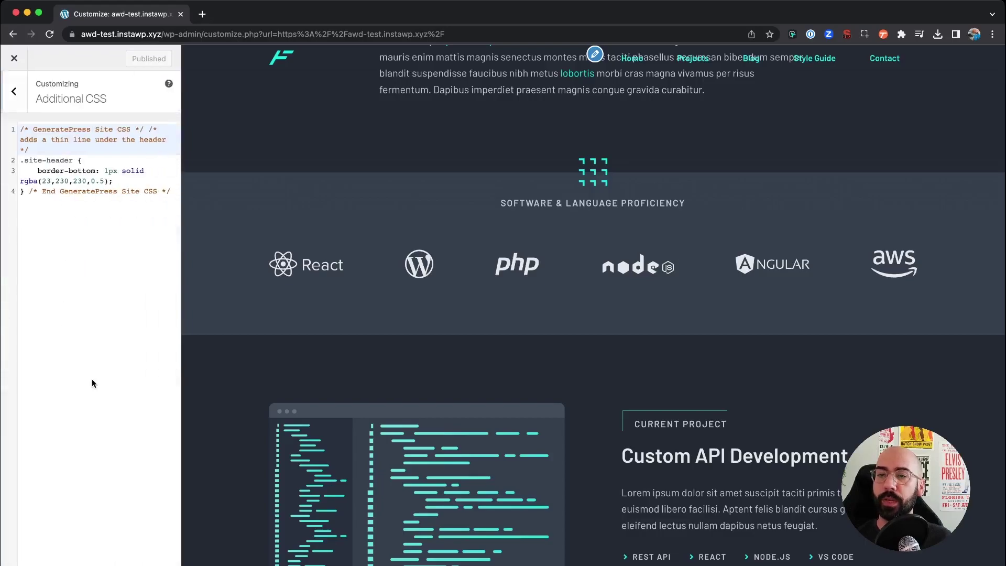
left_click(73, 284)
key("Return")
key("Return")
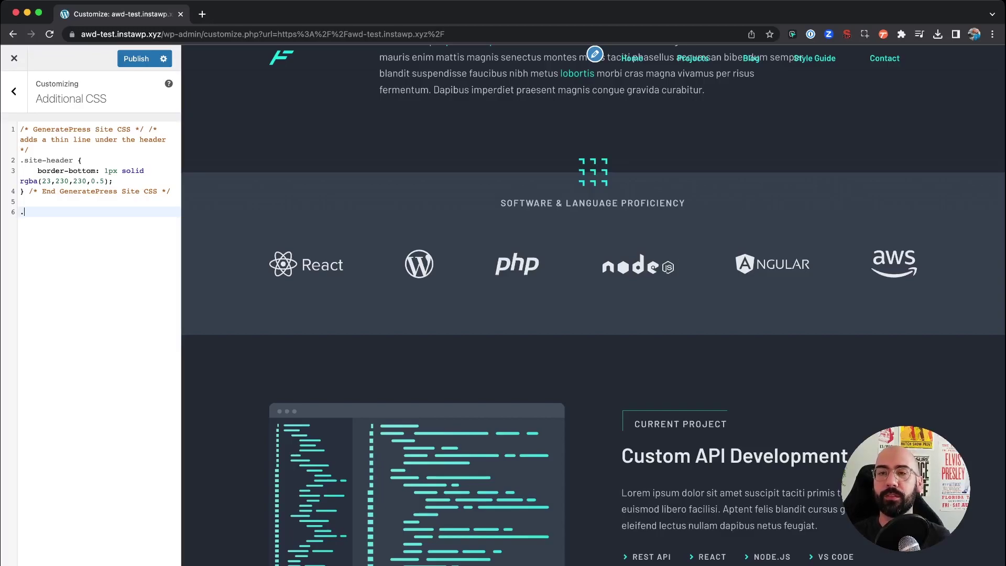
type(".main-navi")
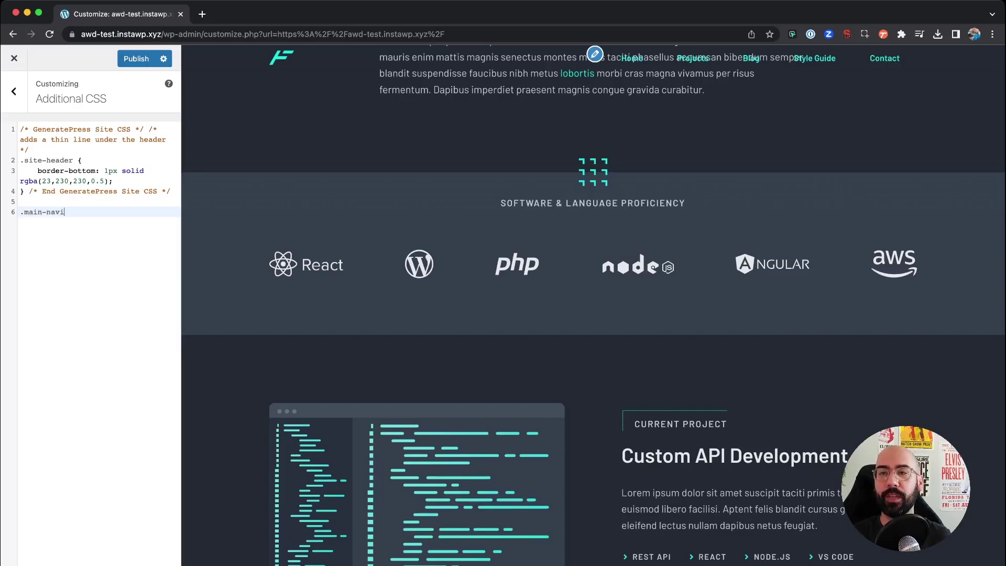
type("gation")
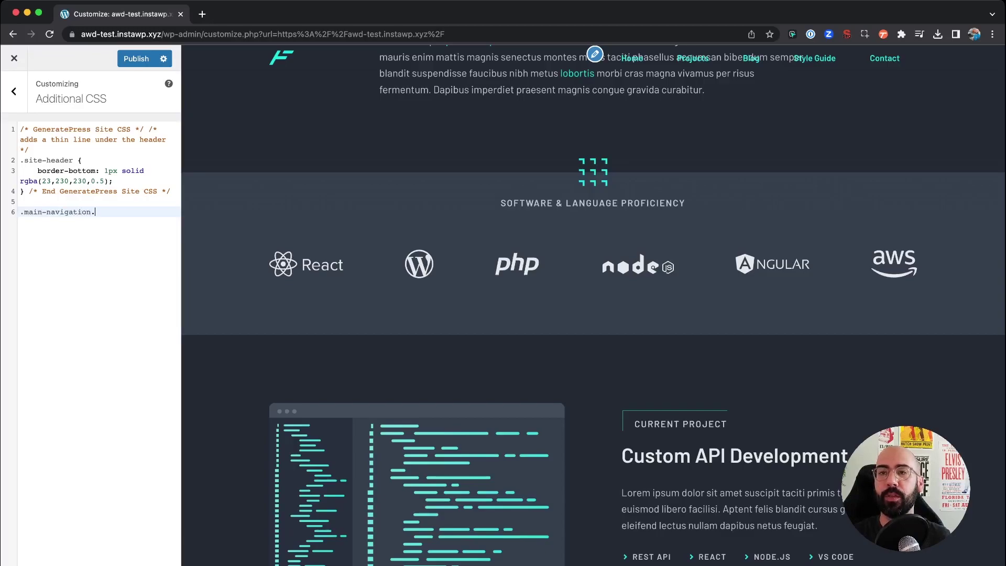
type(".navigation-")
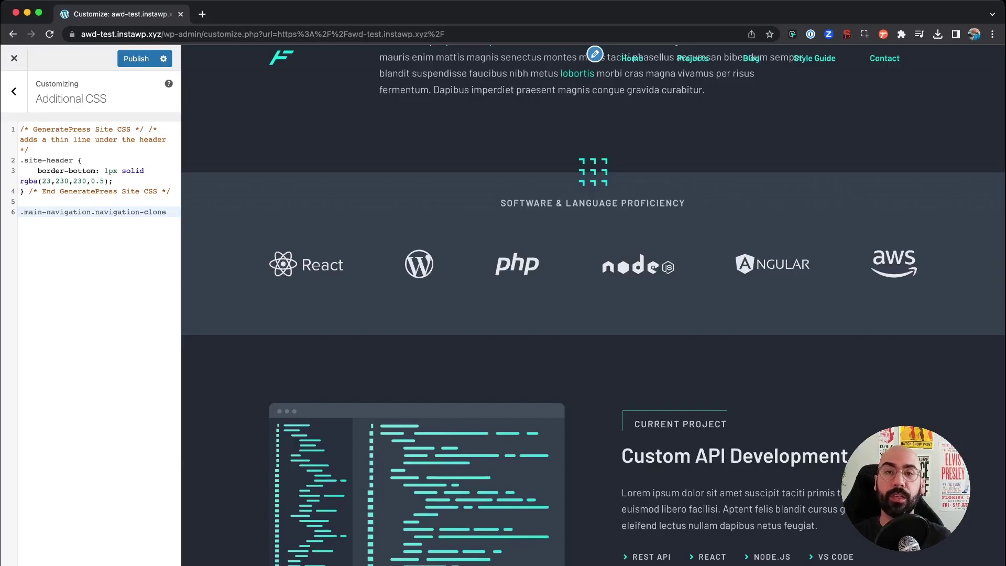
type("clone")
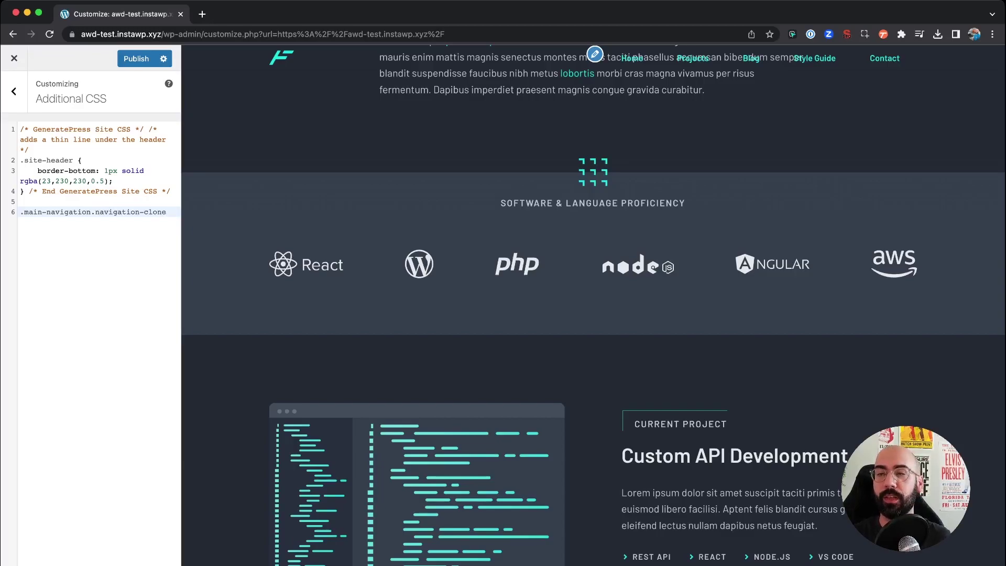
type(" {")
type("background-")
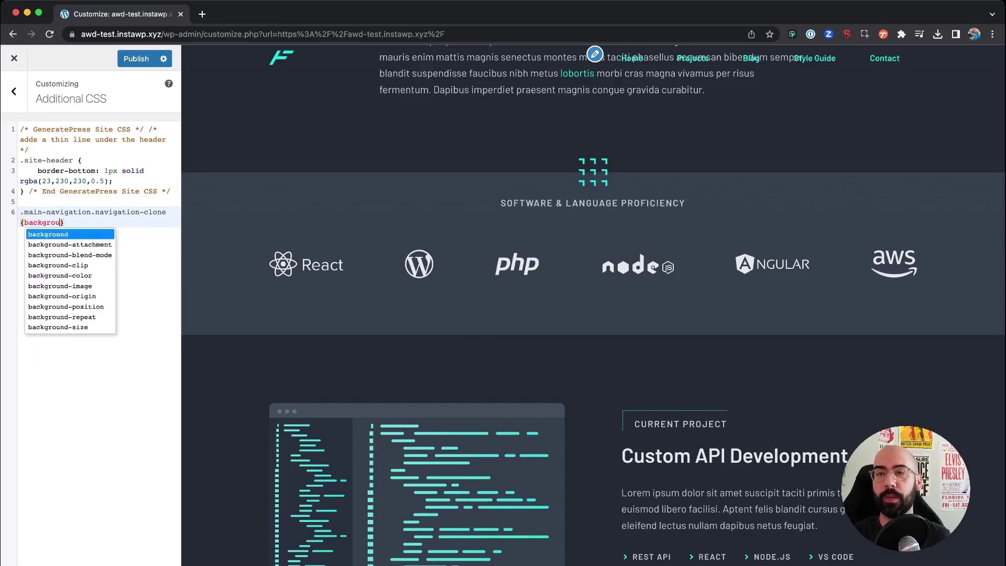
type("col")
key("Return")
type(":")
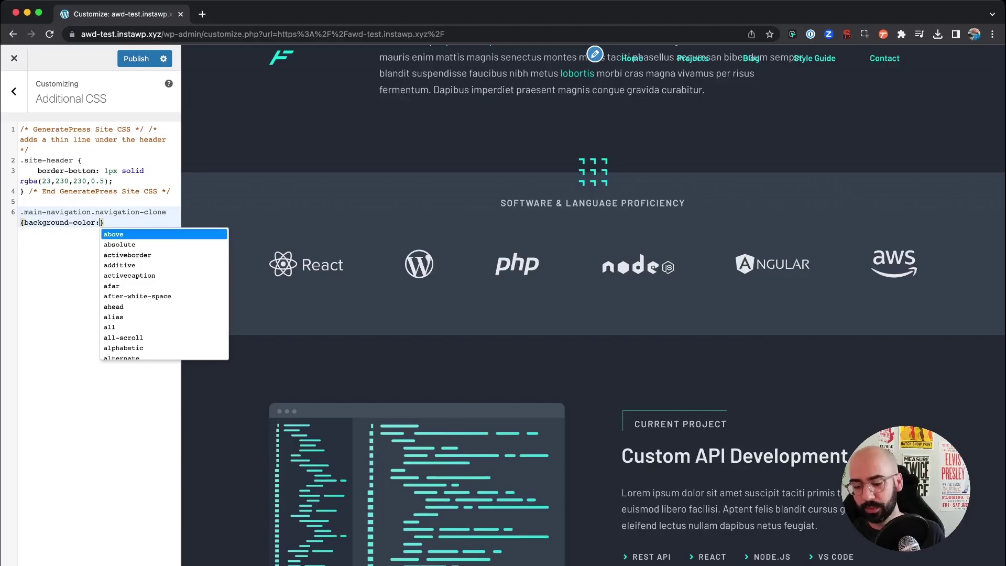
type("#")
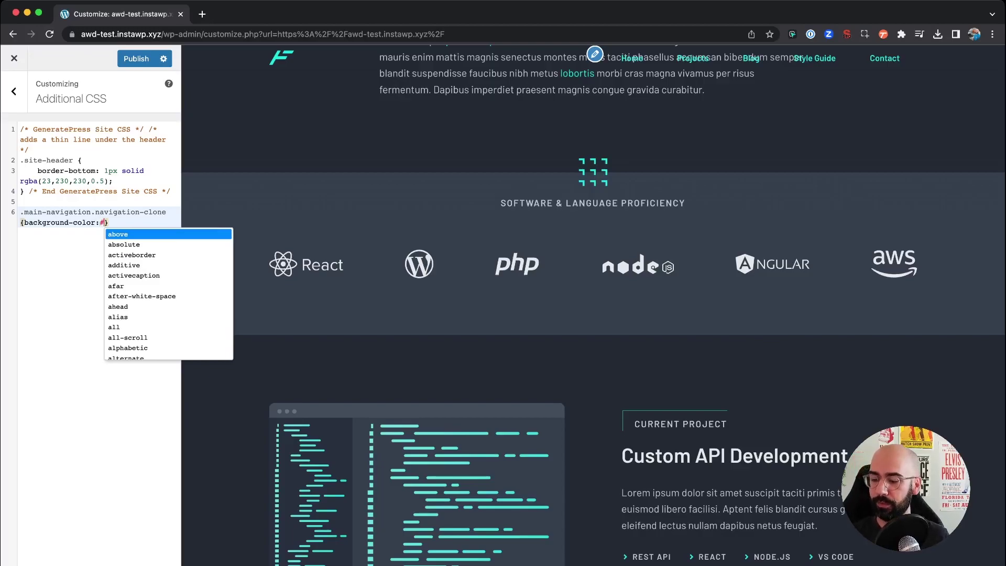
type("808080")
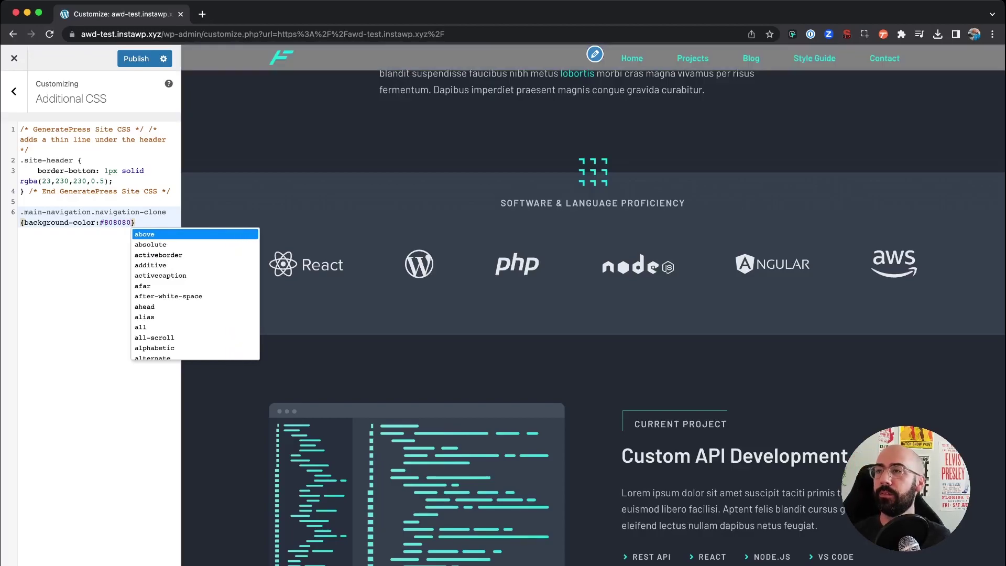
type(";")
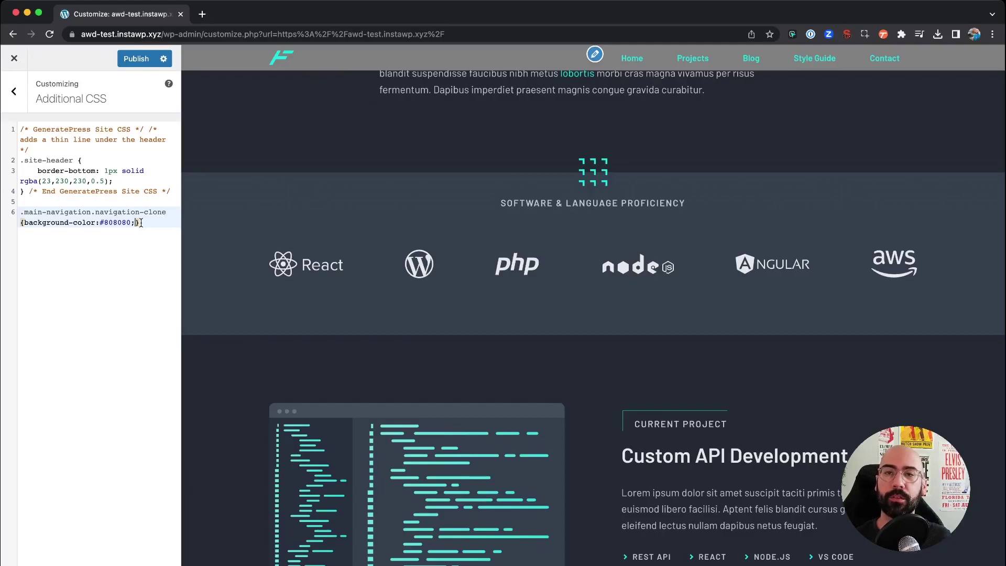
Scroll the desktop preview to check the grey sticky navigation
scroll(364, 204, "down", 5)
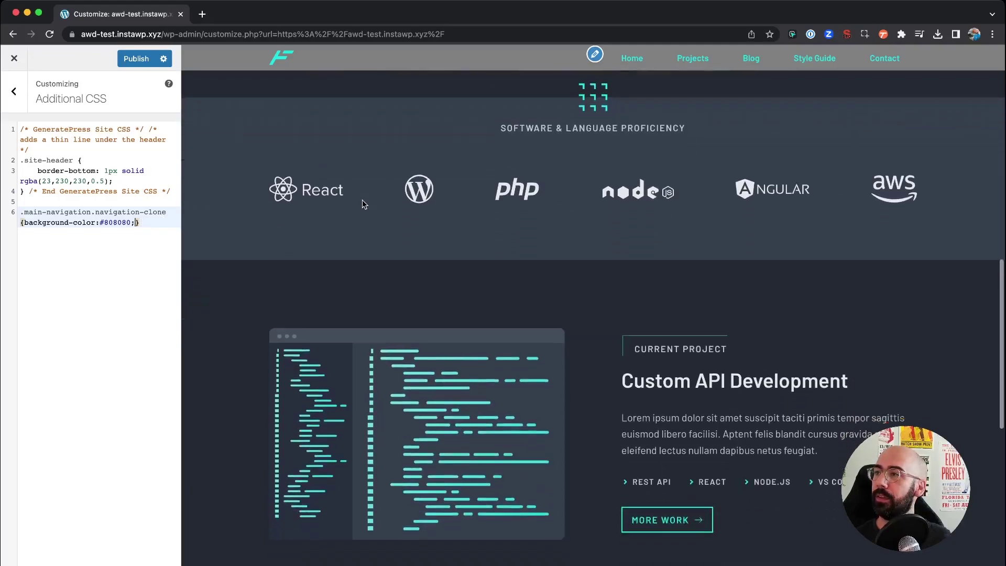
scroll(364, 205, "up", 10)
scroll(363, 199, "up", 5)
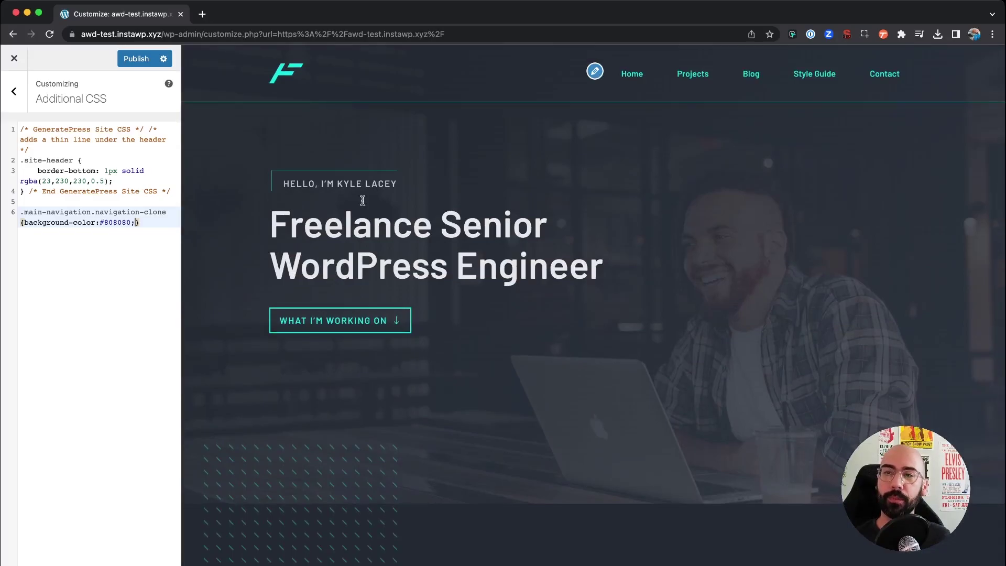
scroll(340, 129, "down", 8)
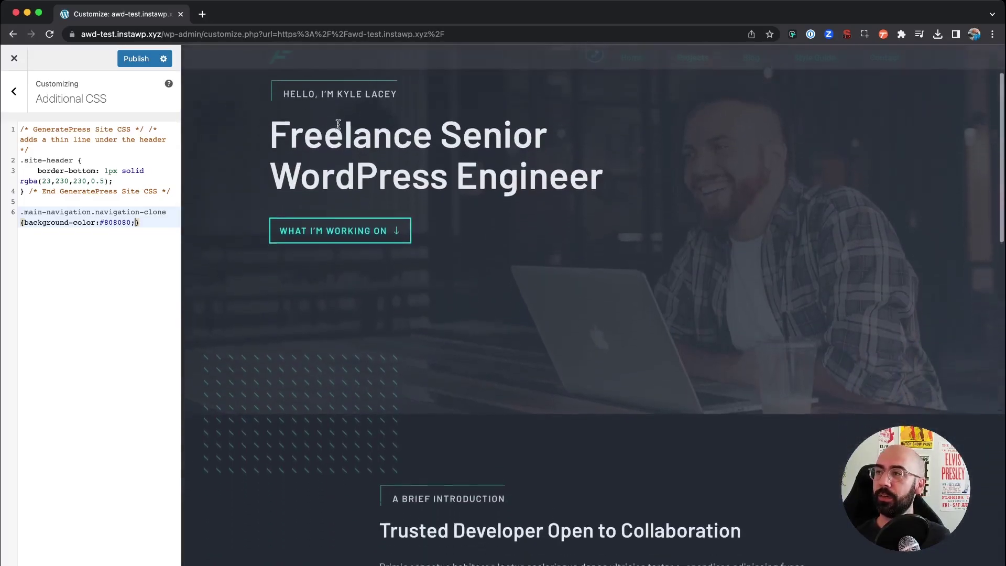
scroll(340, 128, "down", 3)
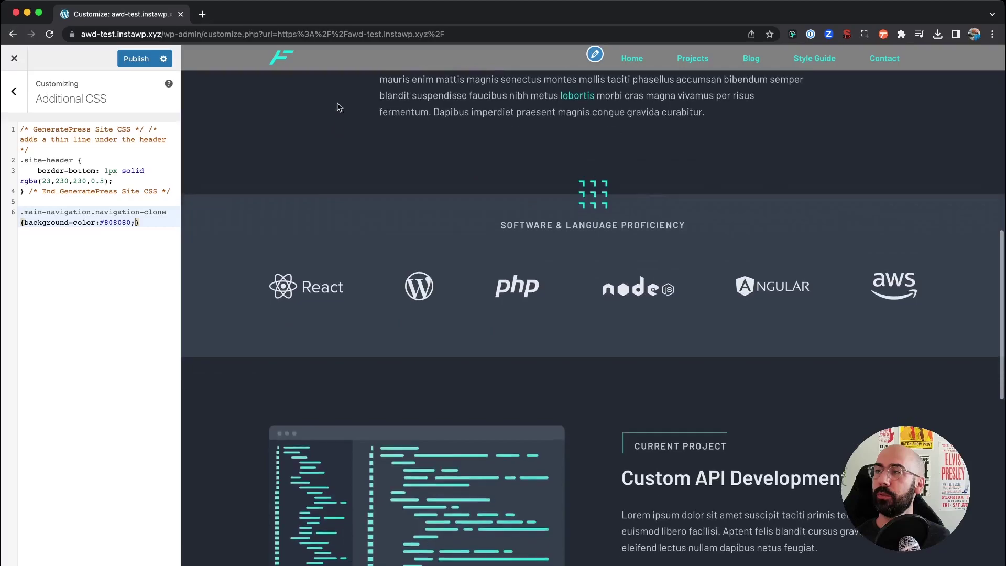
scroll(401, 176, "down", 1)
scroll(351, 157, "up", 7)
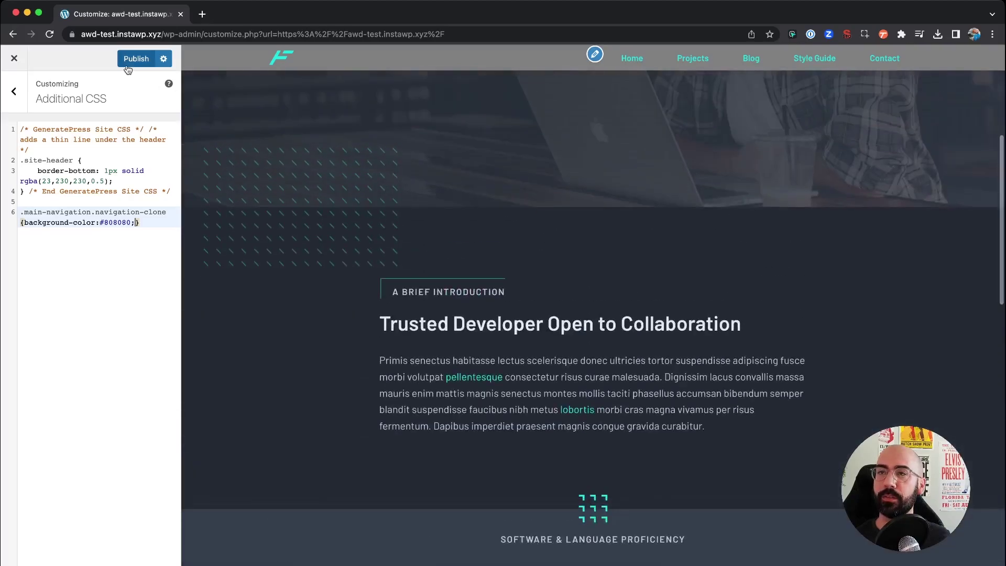
Check the grey sticky navigation at mobile width, then publish the changes
left_click(161, 560)
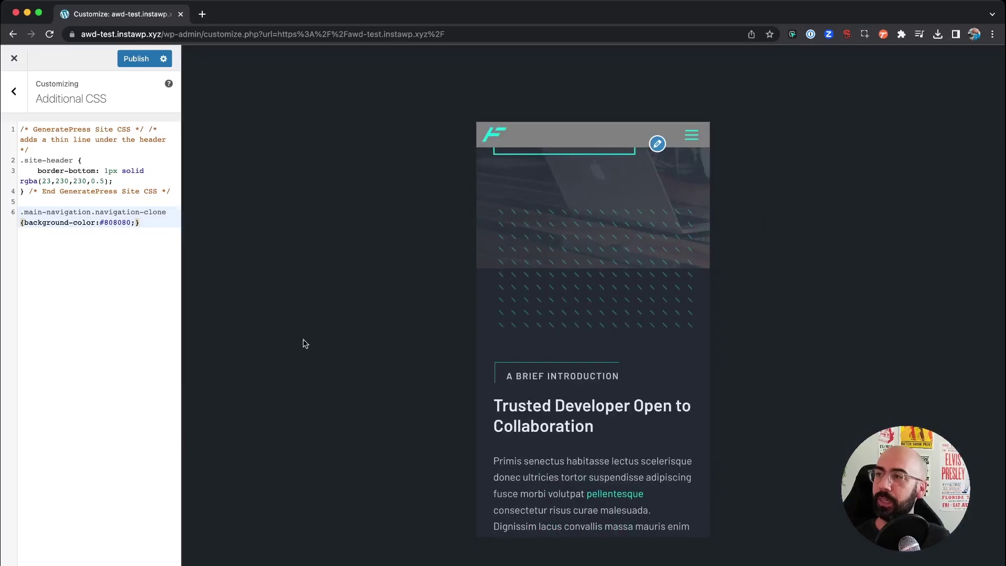
scroll(571, 311, "up", 5)
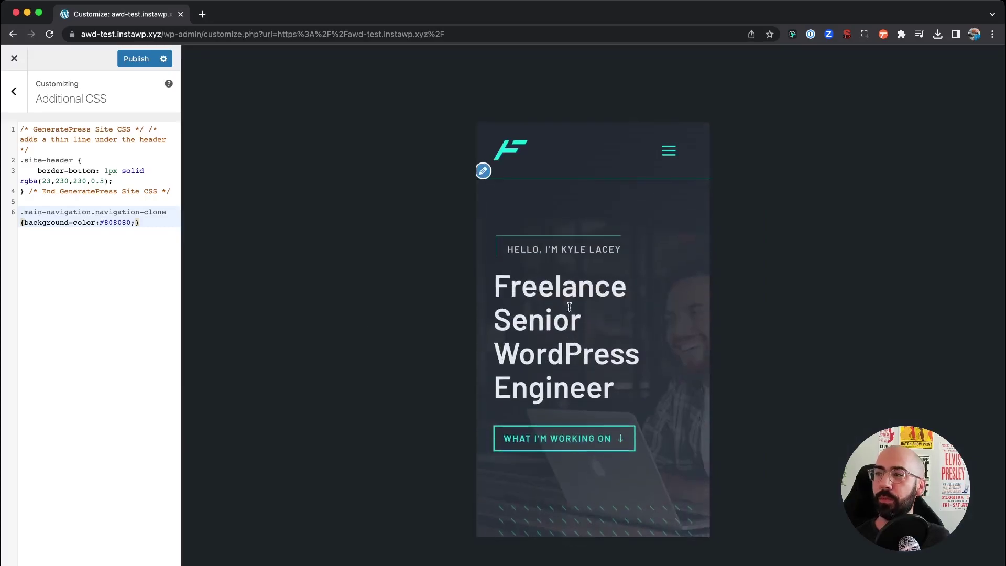
scroll(570, 308, "down", 1)
scroll(570, 307, "down", 5)
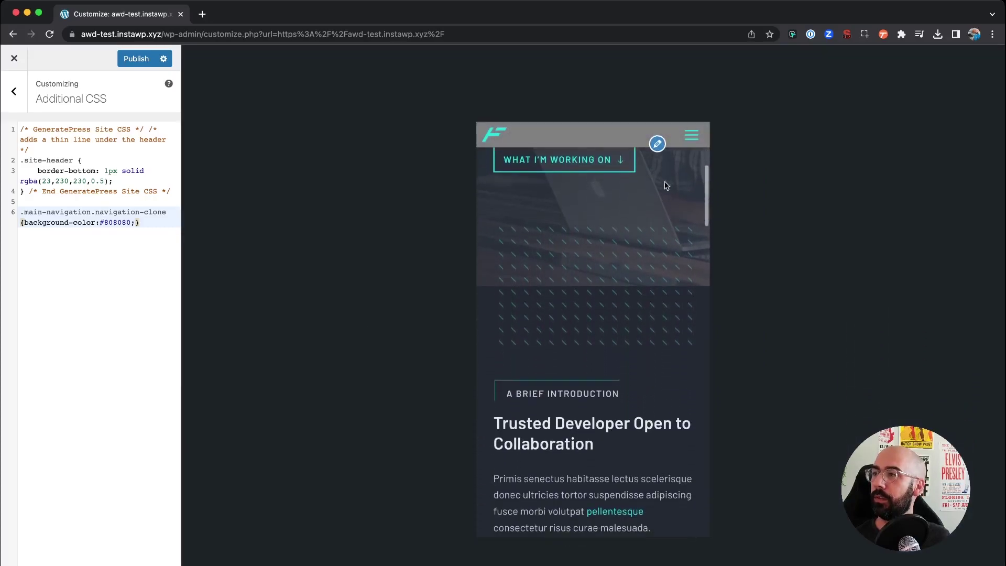
scroll(599, 261, "down", 4)
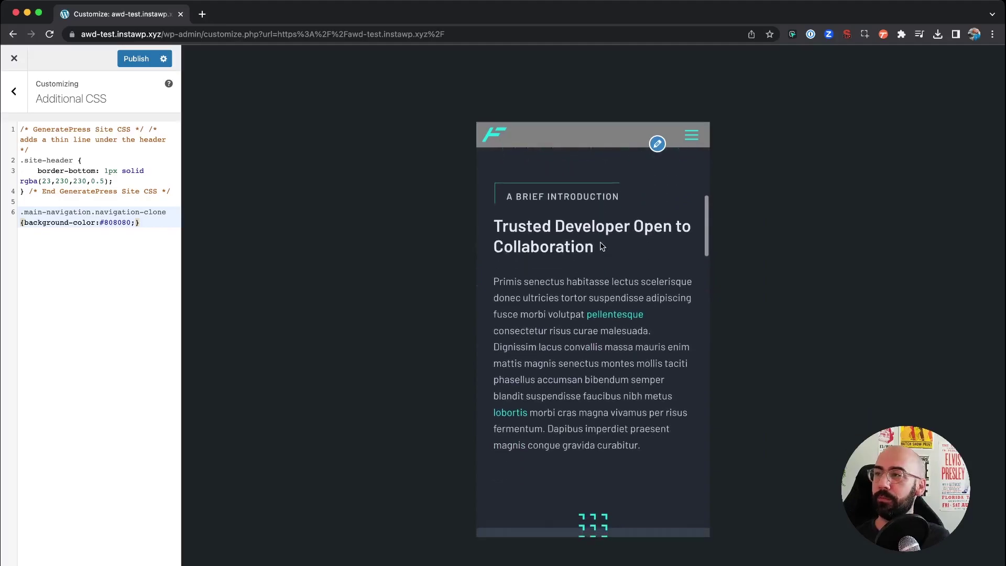
scroll(601, 252, "up", 10)
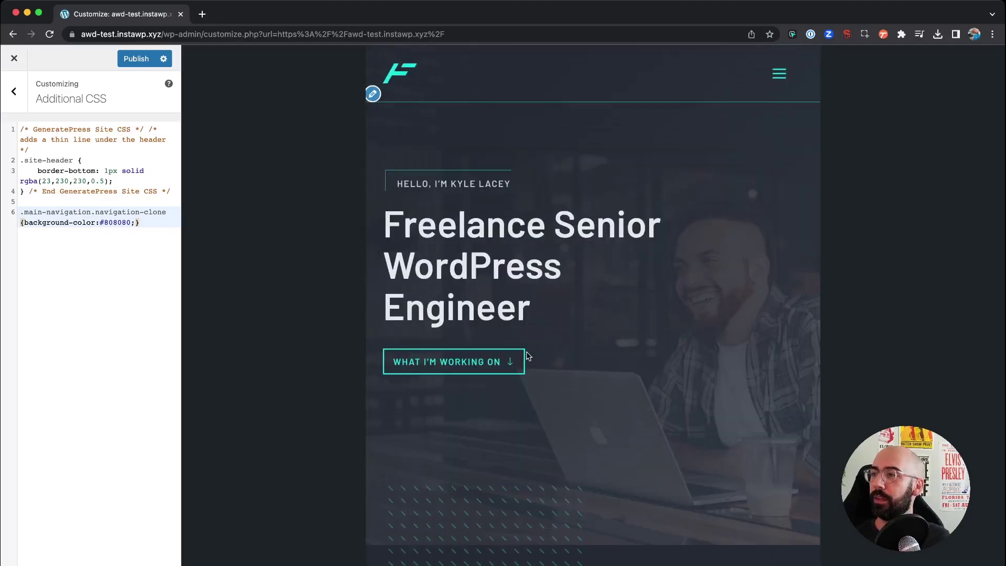
scroll(528, 356, "down", 8)
scroll(528, 356, "up", 10)
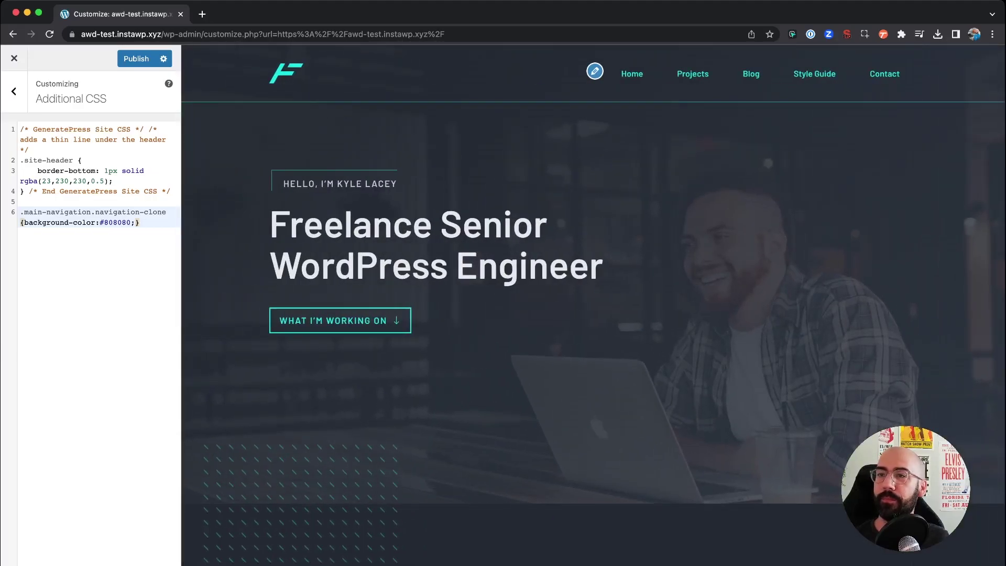
left_click(143, 61)
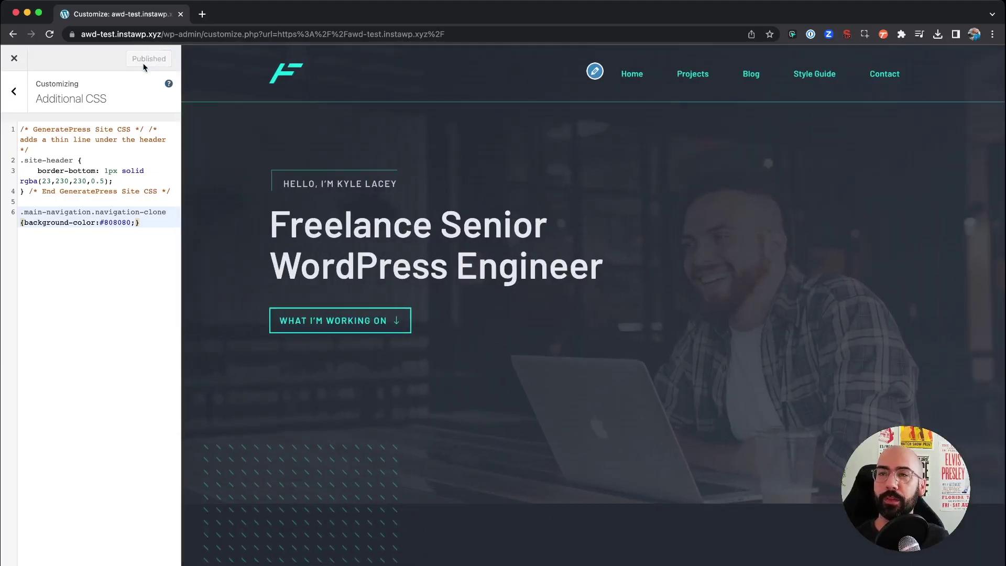
Close the Customizer, scroll the live homepage, and open Projects from the grey sticky menu
left_click(14, 58)
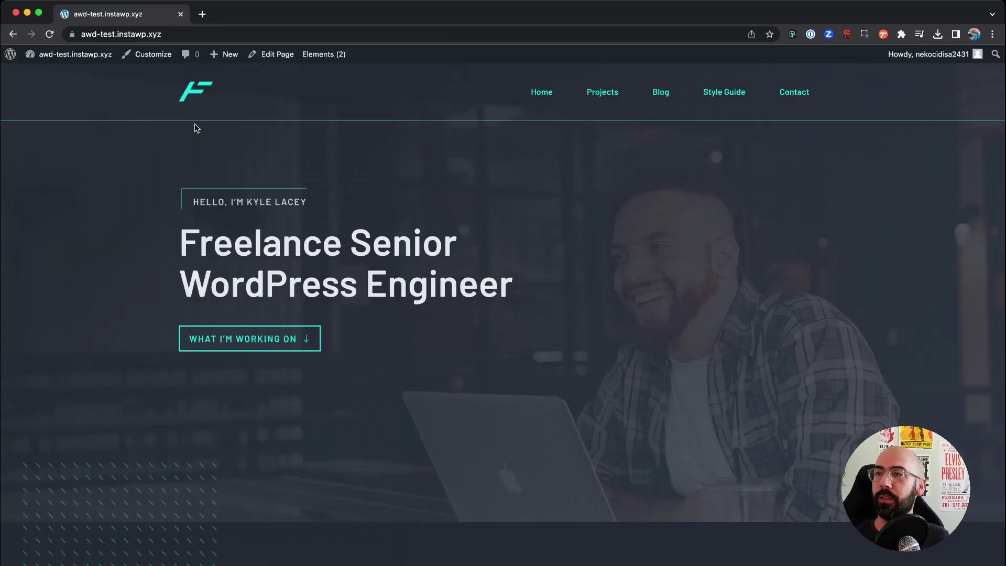
scroll(197, 128, "down", 2)
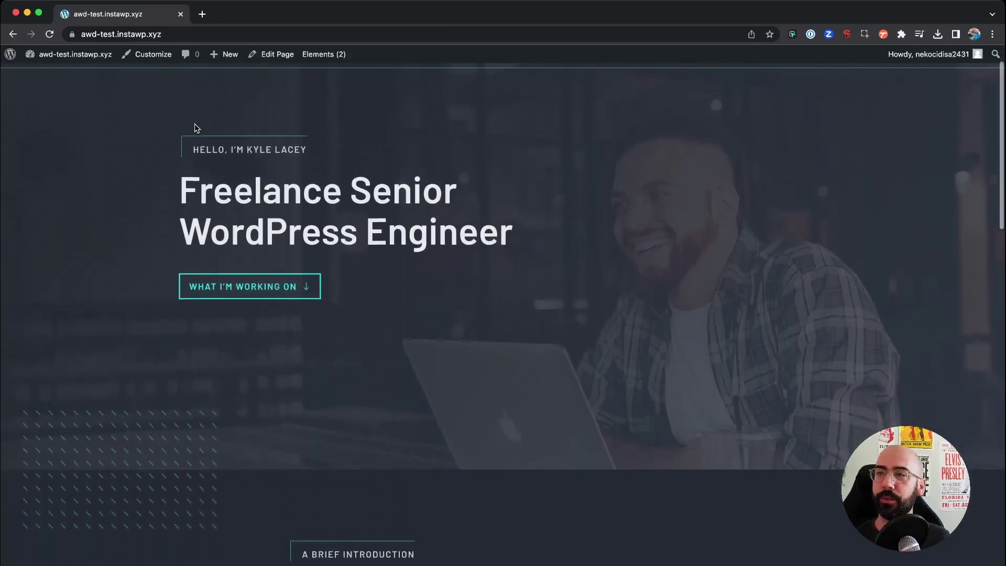
scroll(197, 129, "down", 5)
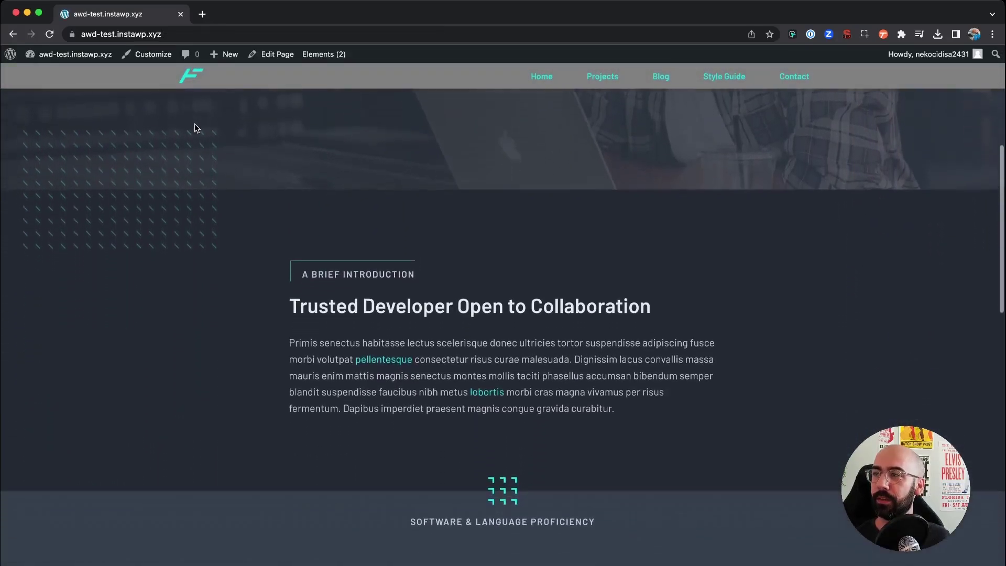
scroll(194, 126, "down", 5)
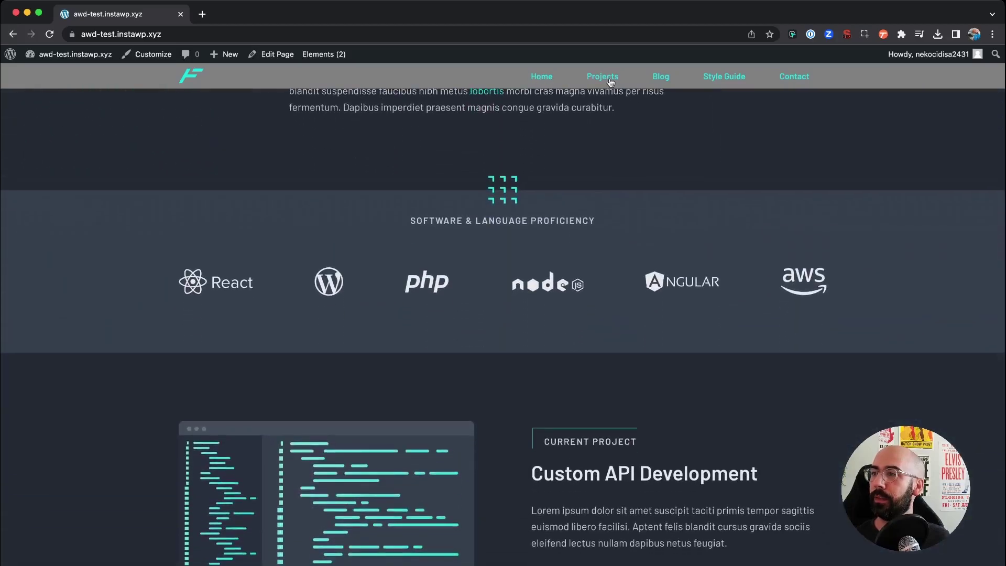
left_click(603, 77)
scroll(515, 194, "down", 4)
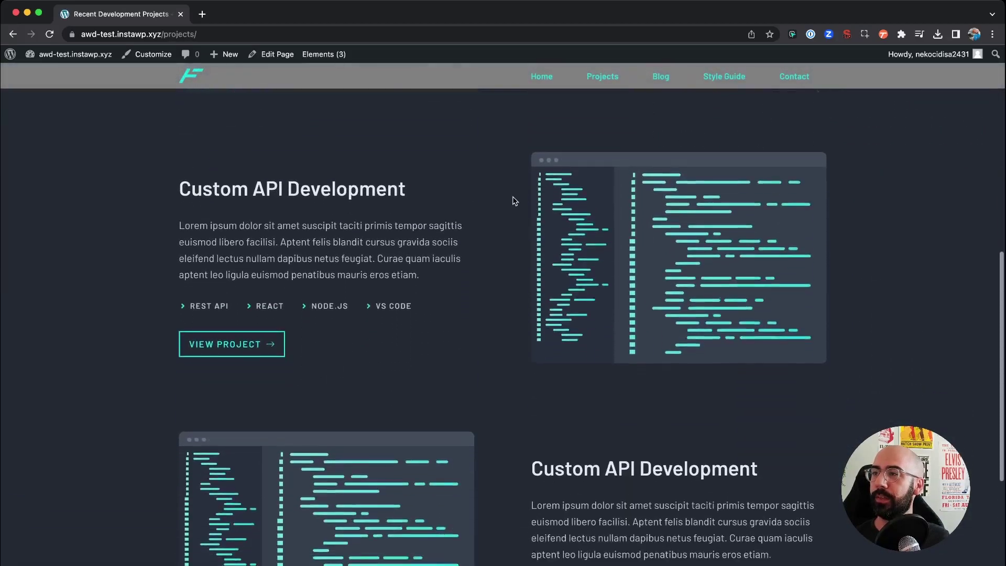